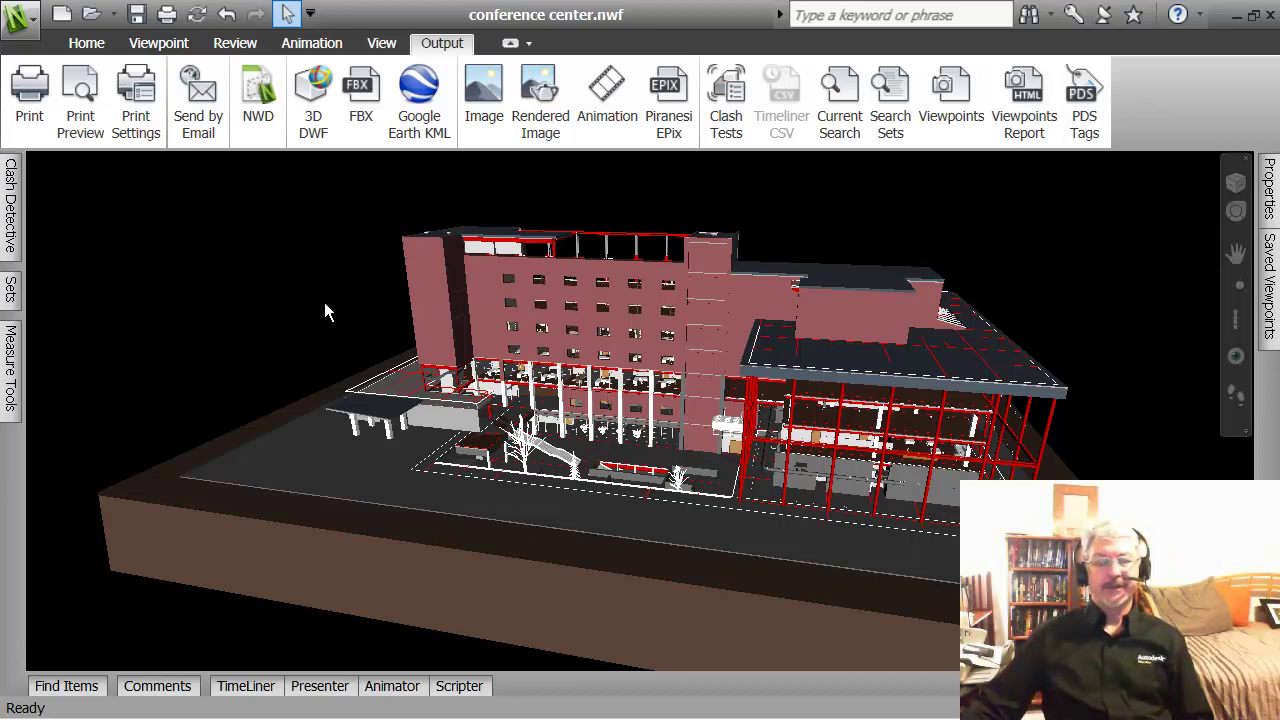
Step: Use Find Items to find all items with Name containing Glazed and Material Glass
{"action": "left_click", "coordinate": [60, 688]}
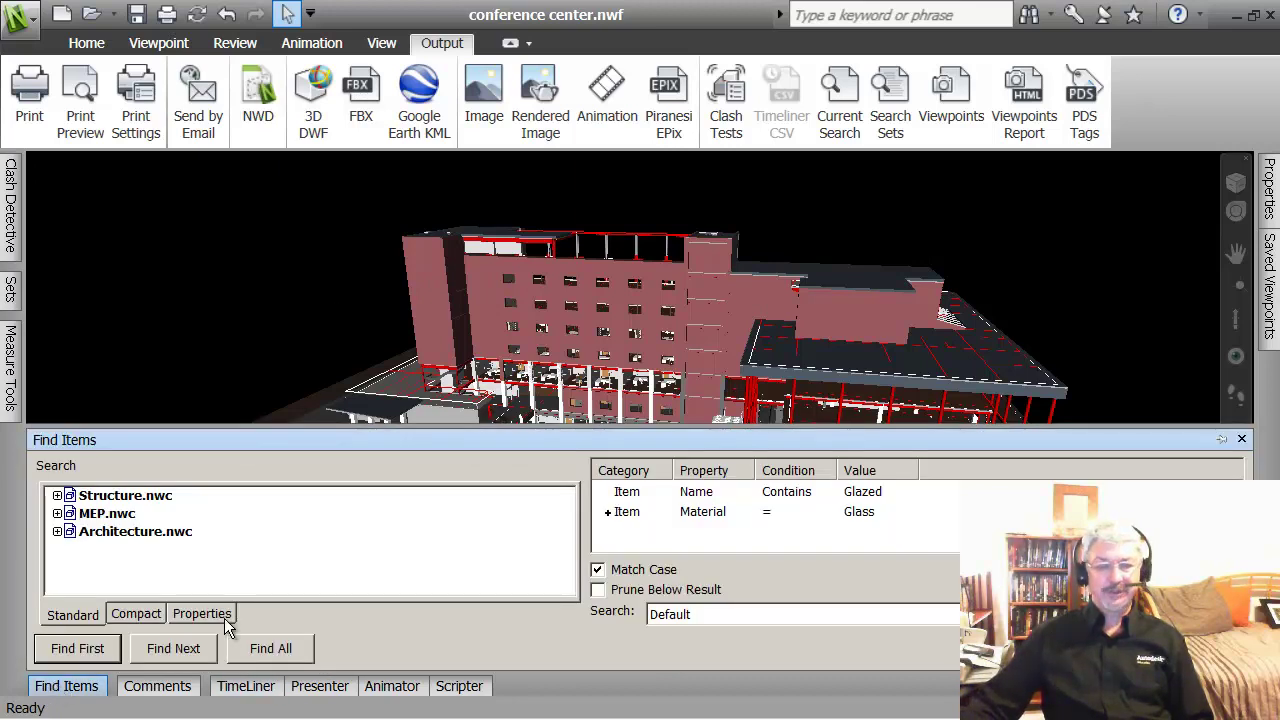
{"action": "left_click", "coordinate": [283, 649]}
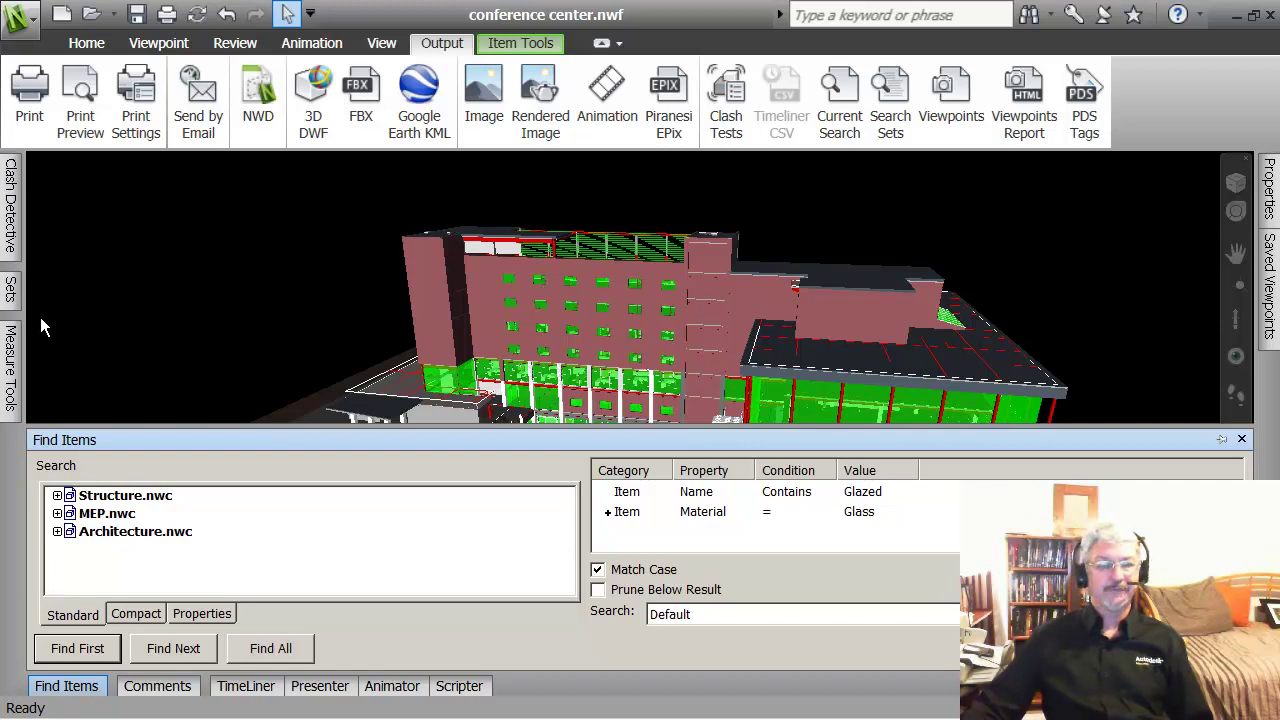
Step: Save the current selection as a new set named 'Glazed Windows' in the Sets panel
{"action": "left_click", "coordinate": [11, 292]}
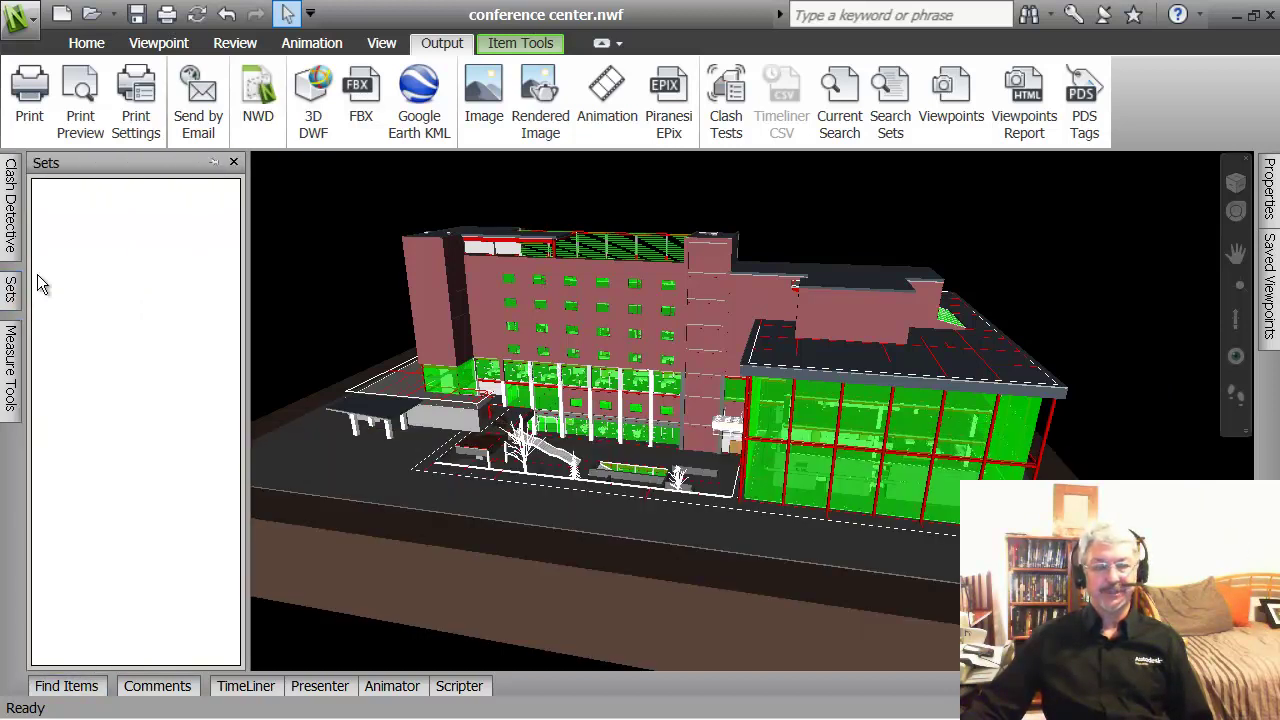
{"action": "right_click", "coordinate": [89, 244]}
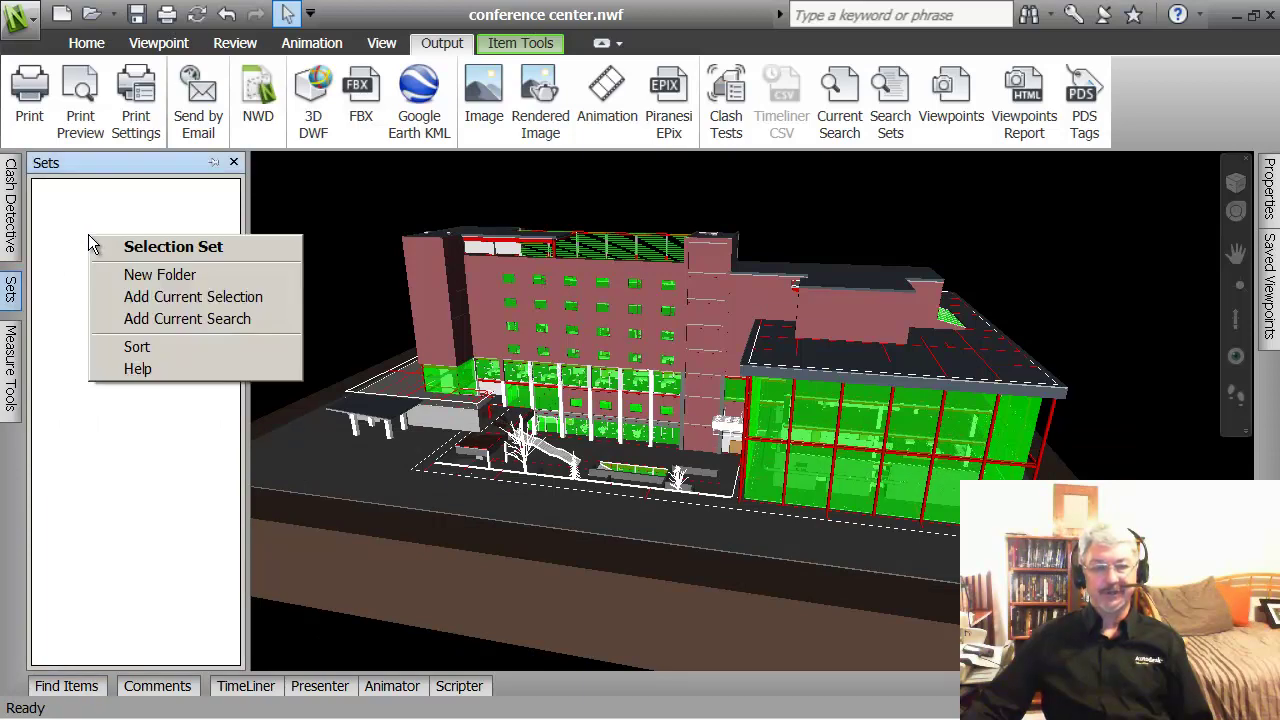
{"action": "left_click", "coordinate": [169, 297]}
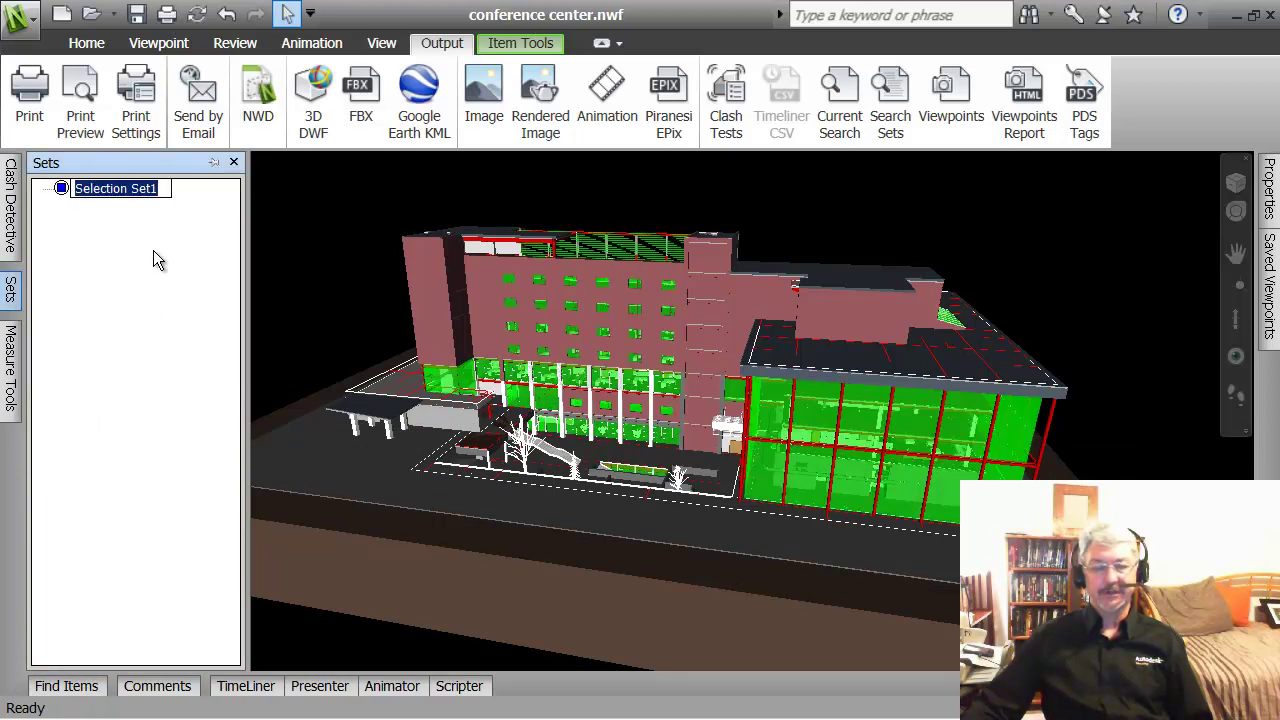
{"action": "left_click_drag", "start_coordinate": [164, 188], "coordinate": [59, 189]}
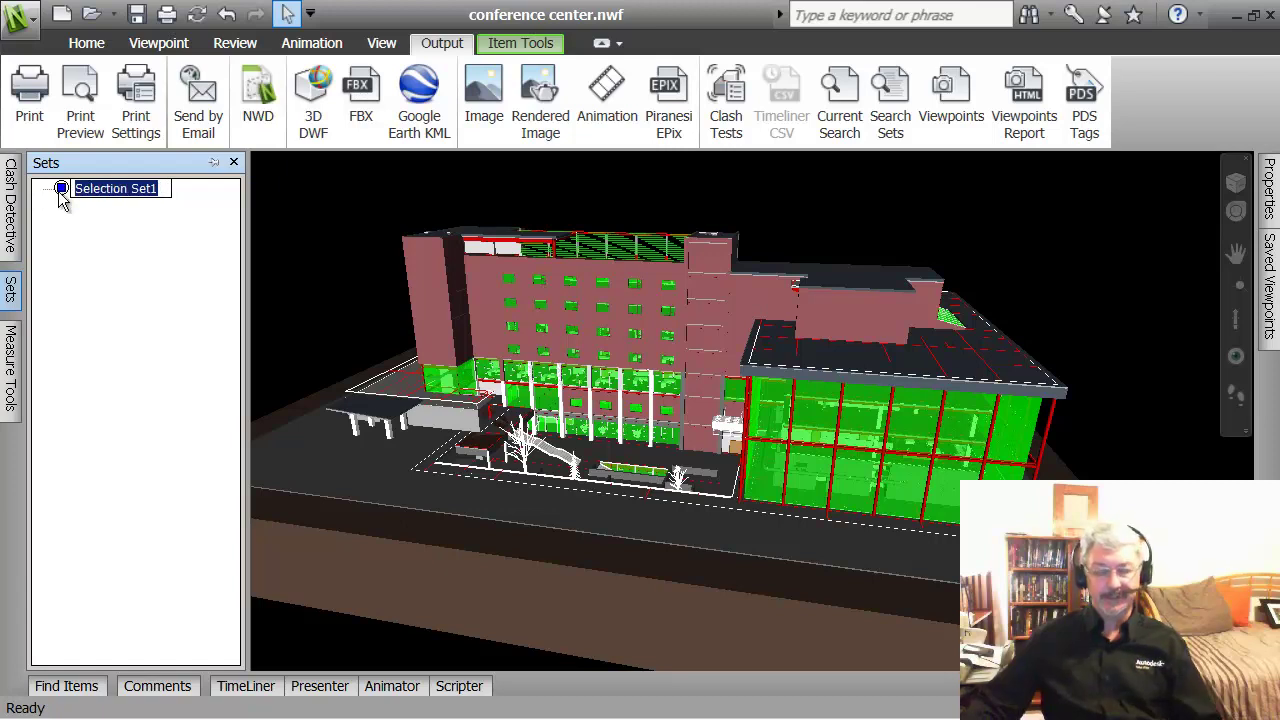
{"action": "type", "text": "Gl"}
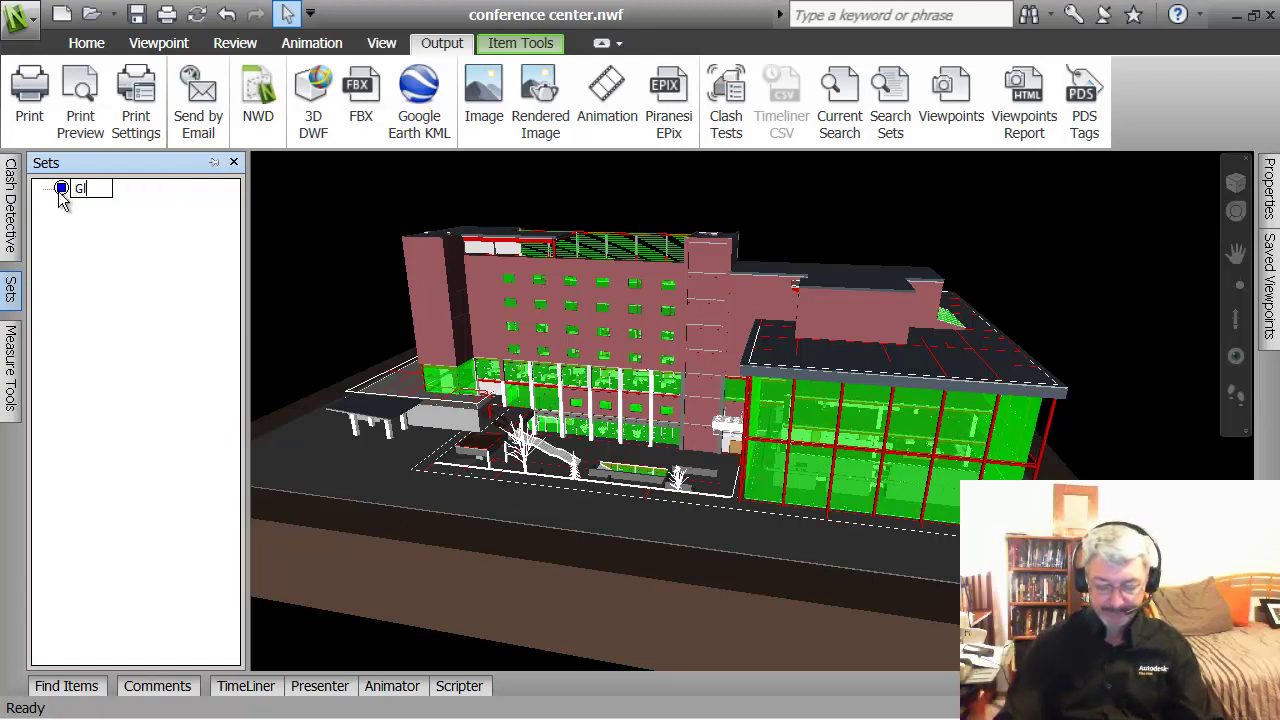
{"action": "type", "text": "azed "}
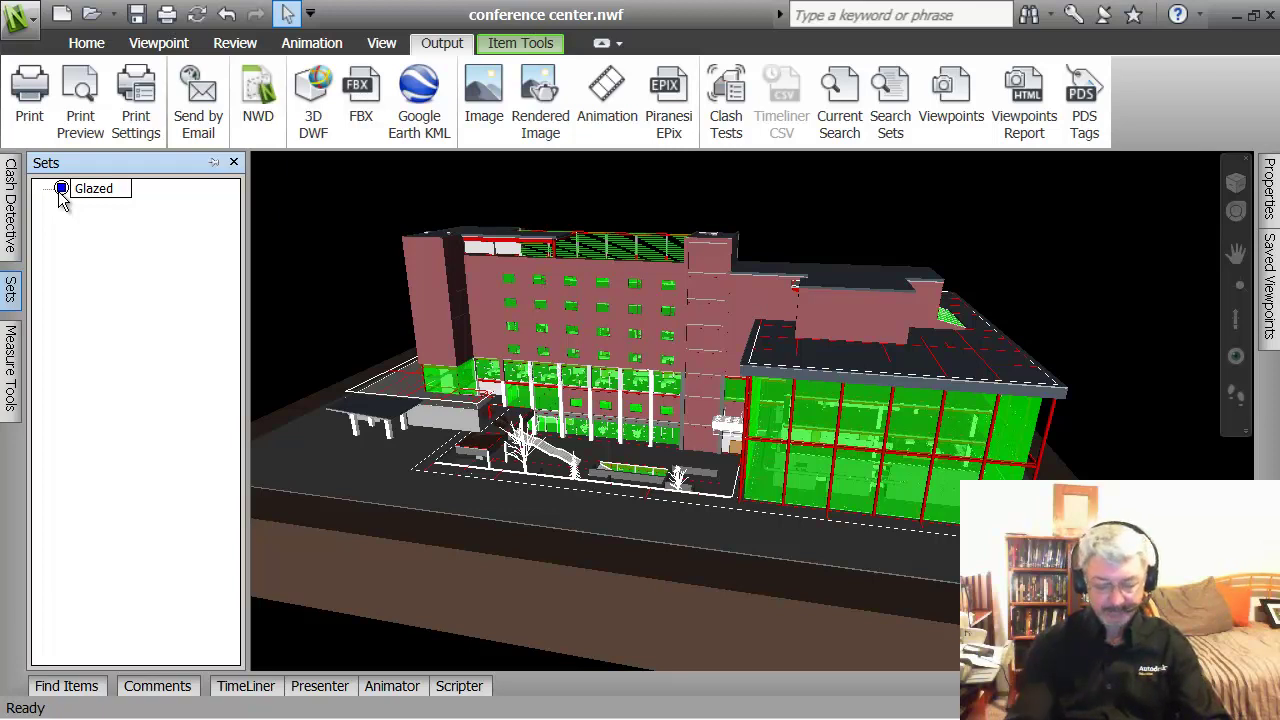
{"action": "type", "text": "Windo"}
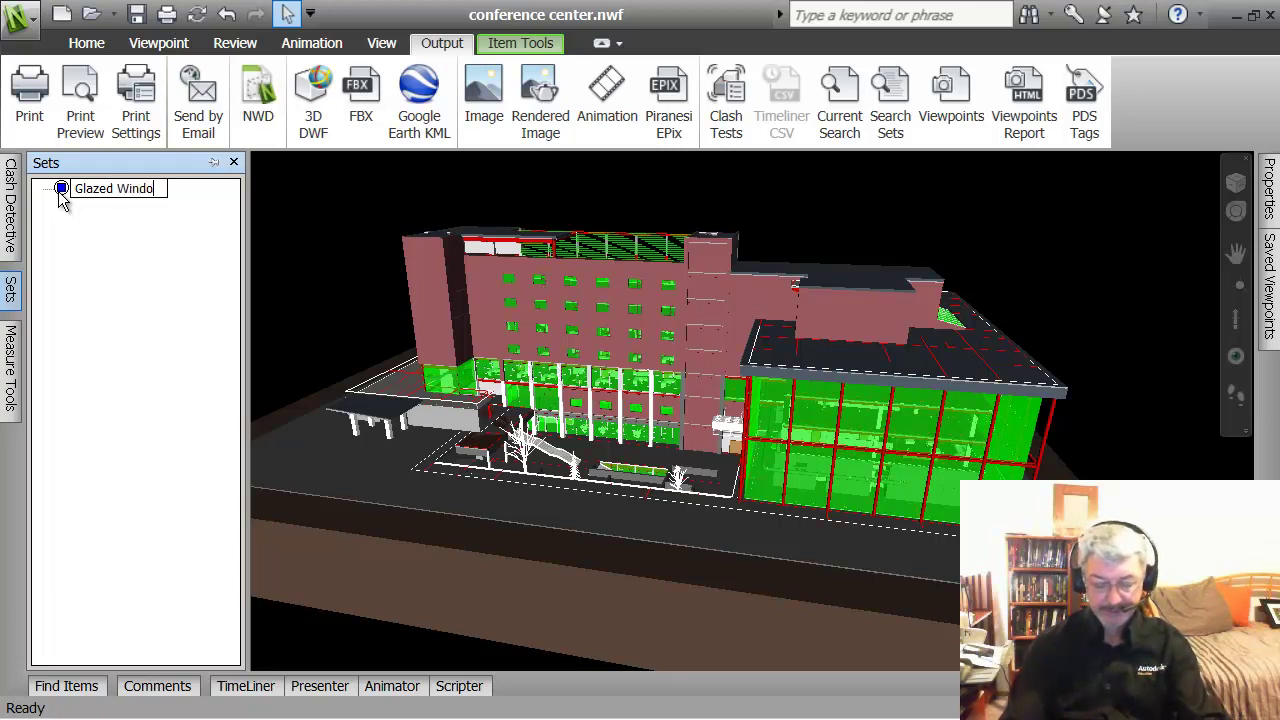
{"action": "type", "text": "ws"}
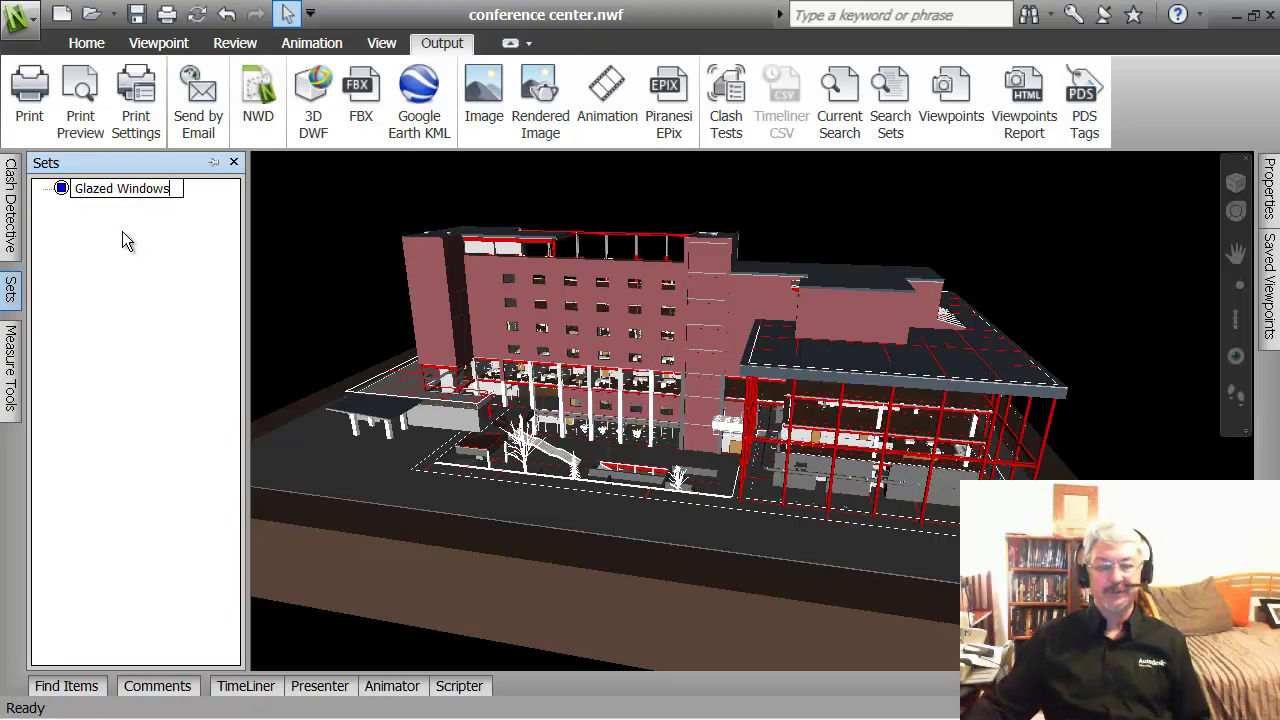
{"action": "left_click", "coordinate": [62, 188]}
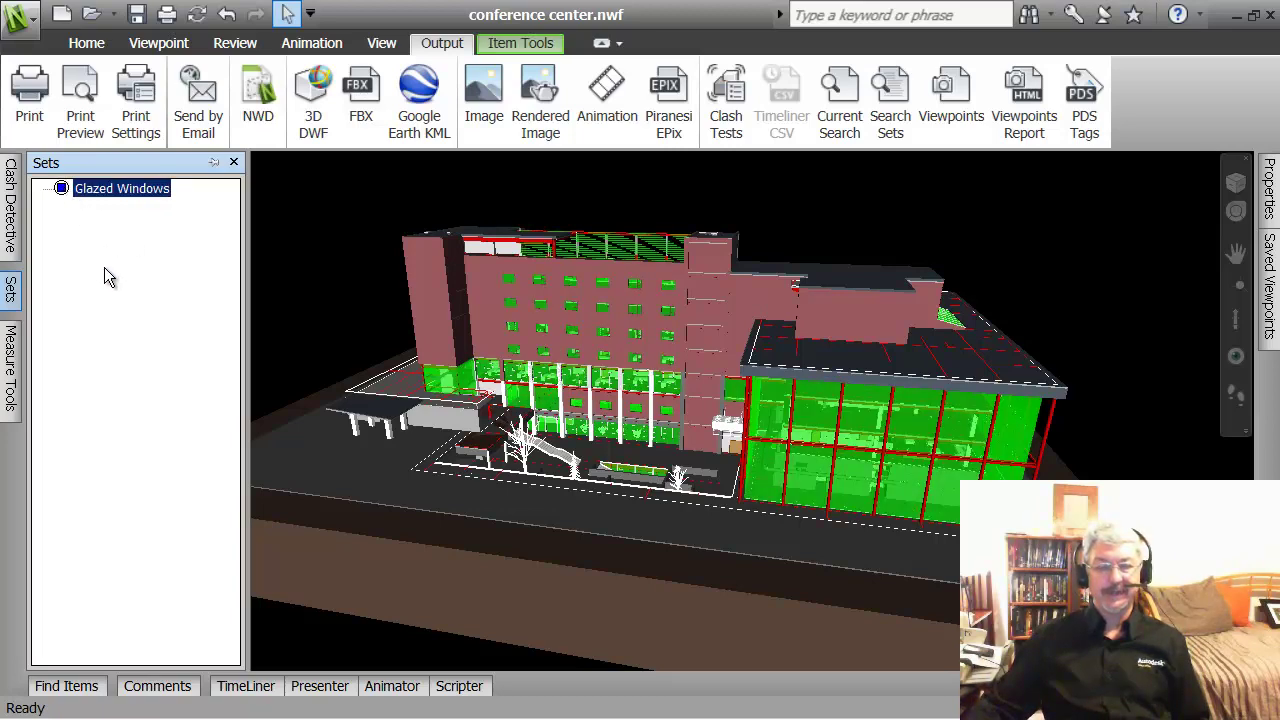
Step: Dismiss the Glazed Windows set's context menu, then switch from the Home tab back to Output
{"action": "right_click", "coordinate": [61, 190]}
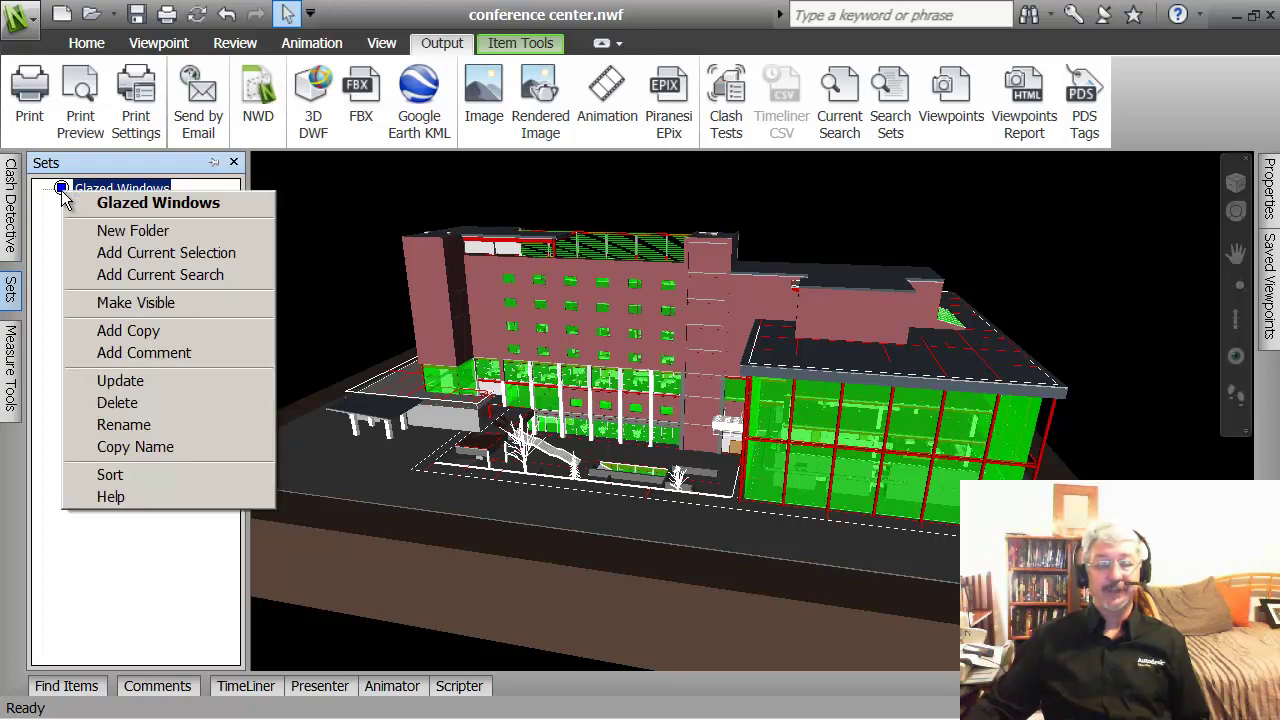
{"action": "left_click", "coordinate": [158, 520]}
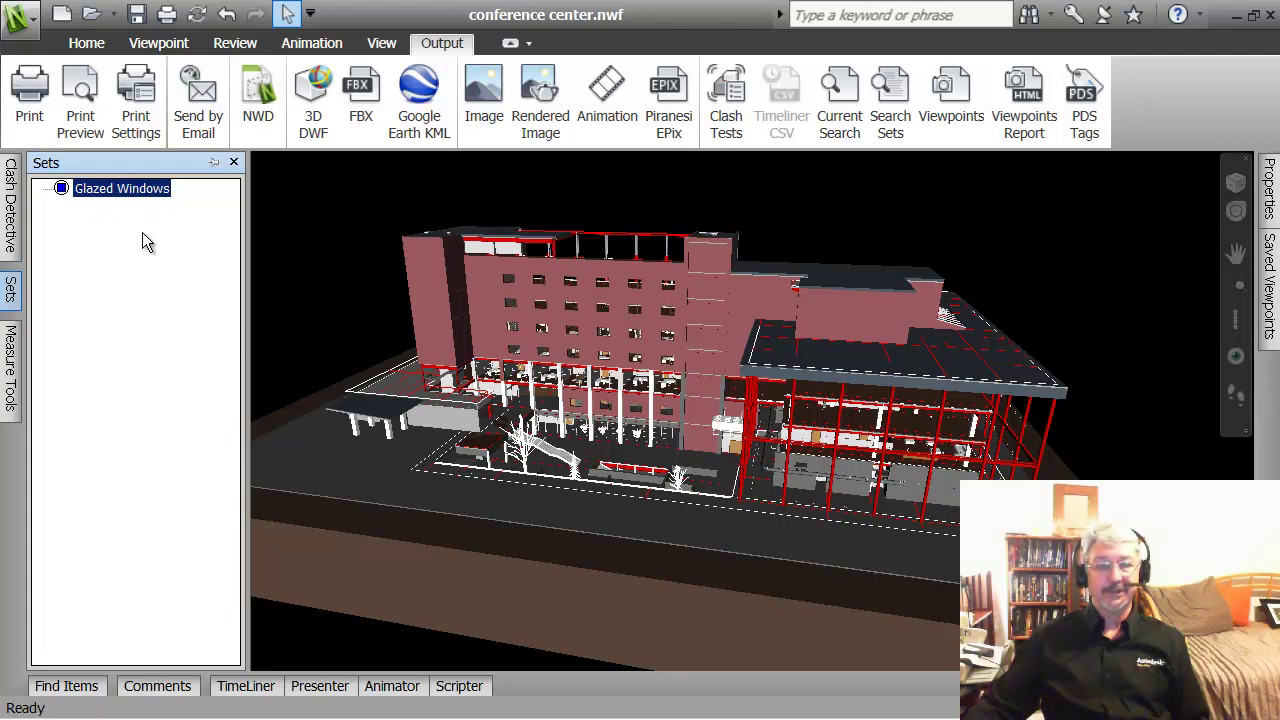
{"action": "left_click", "coordinate": [82, 44]}
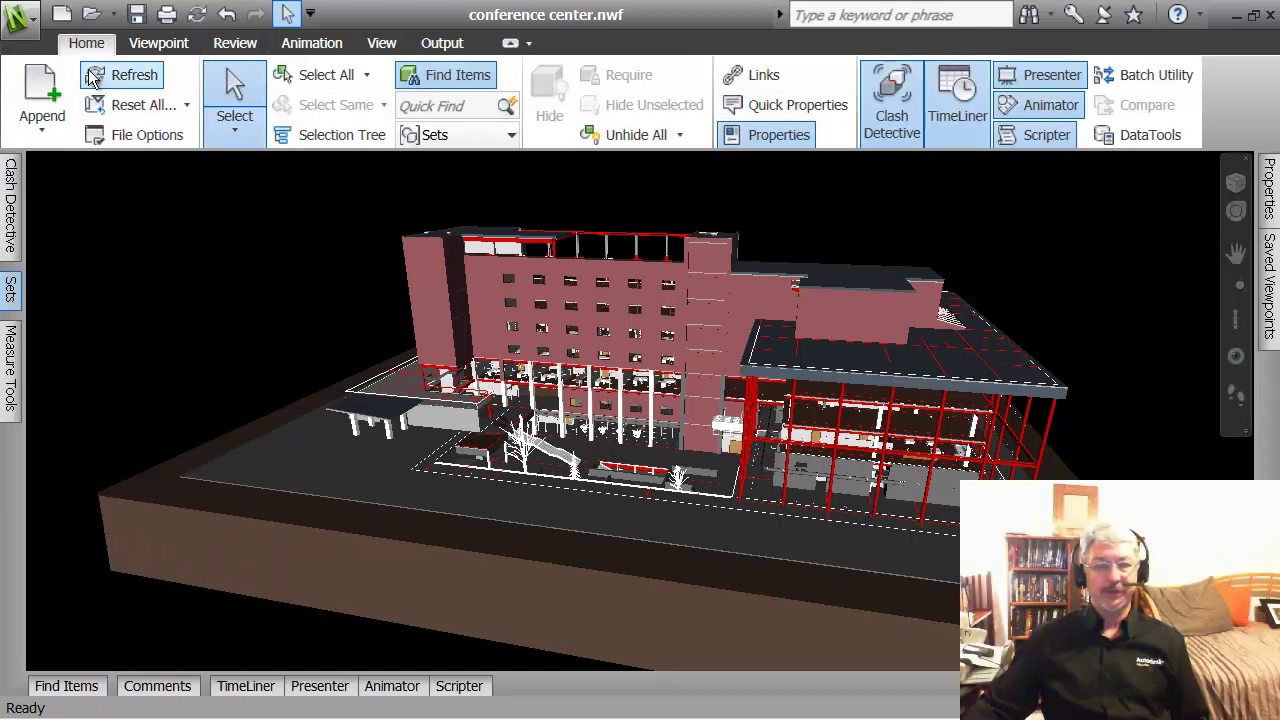
{"action": "left_click", "coordinate": [432, 42]}
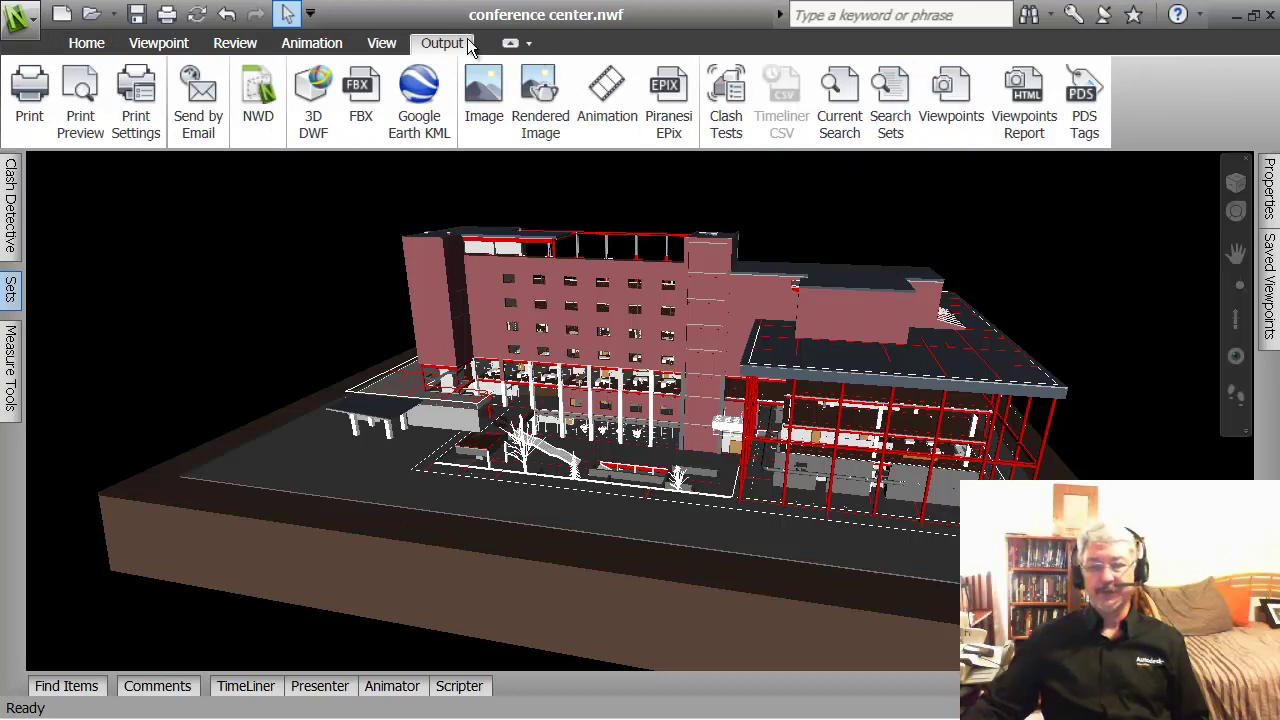
Step: Start a Search Sets XML export named 'glazed windows', then cancel it
{"action": "left_click", "coordinate": [891, 105]}
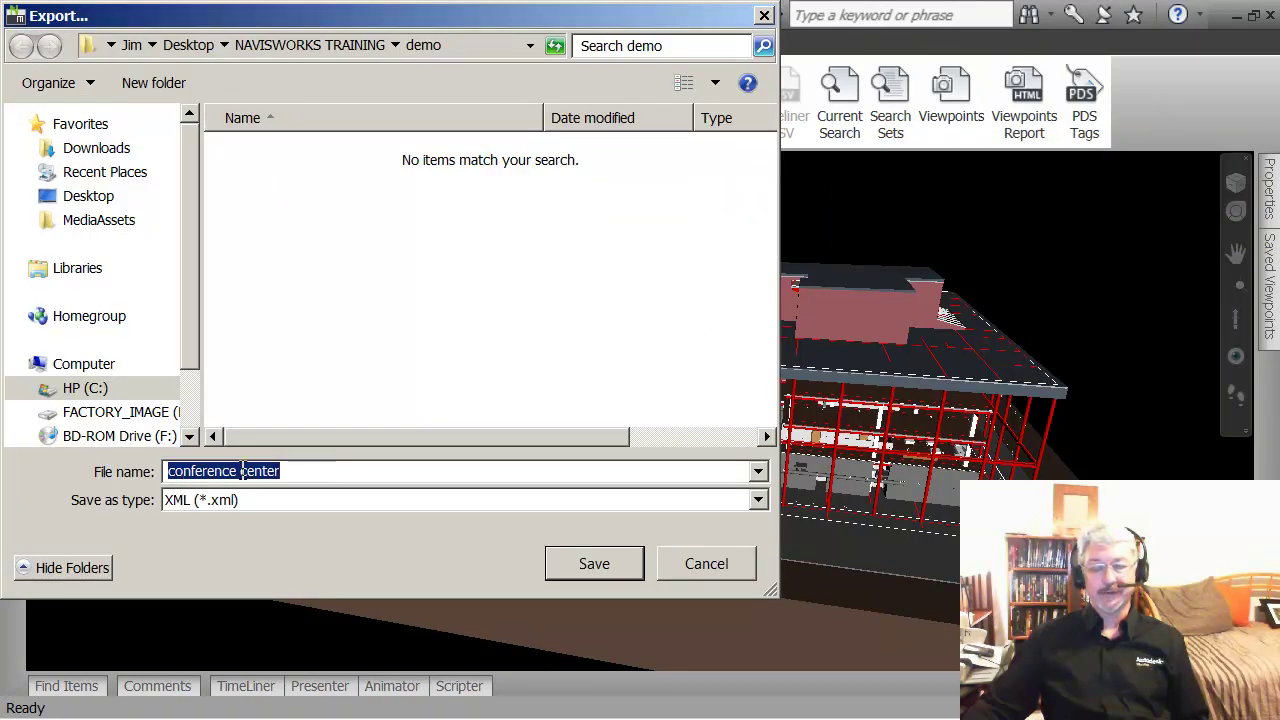
{"action": "left_click_drag", "start_coordinate": [303, 474], "coordinate": [136, 472]}
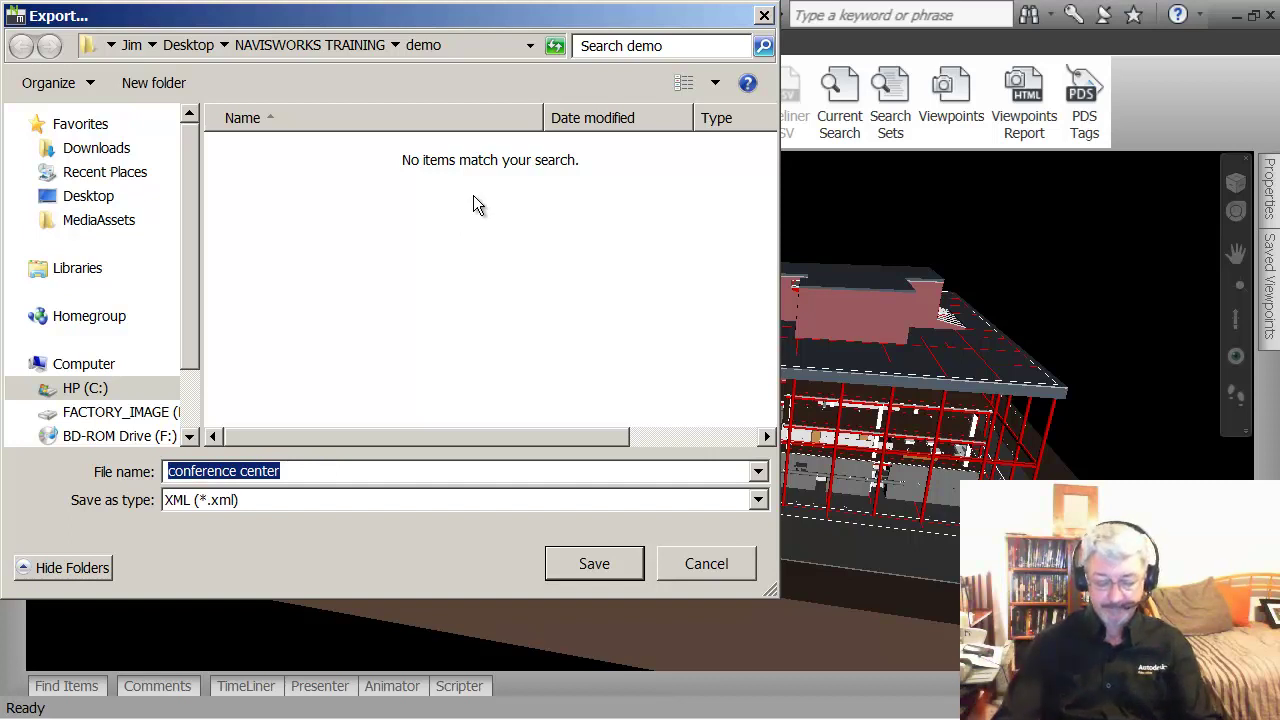
{"action": "type", "text": "gla"}
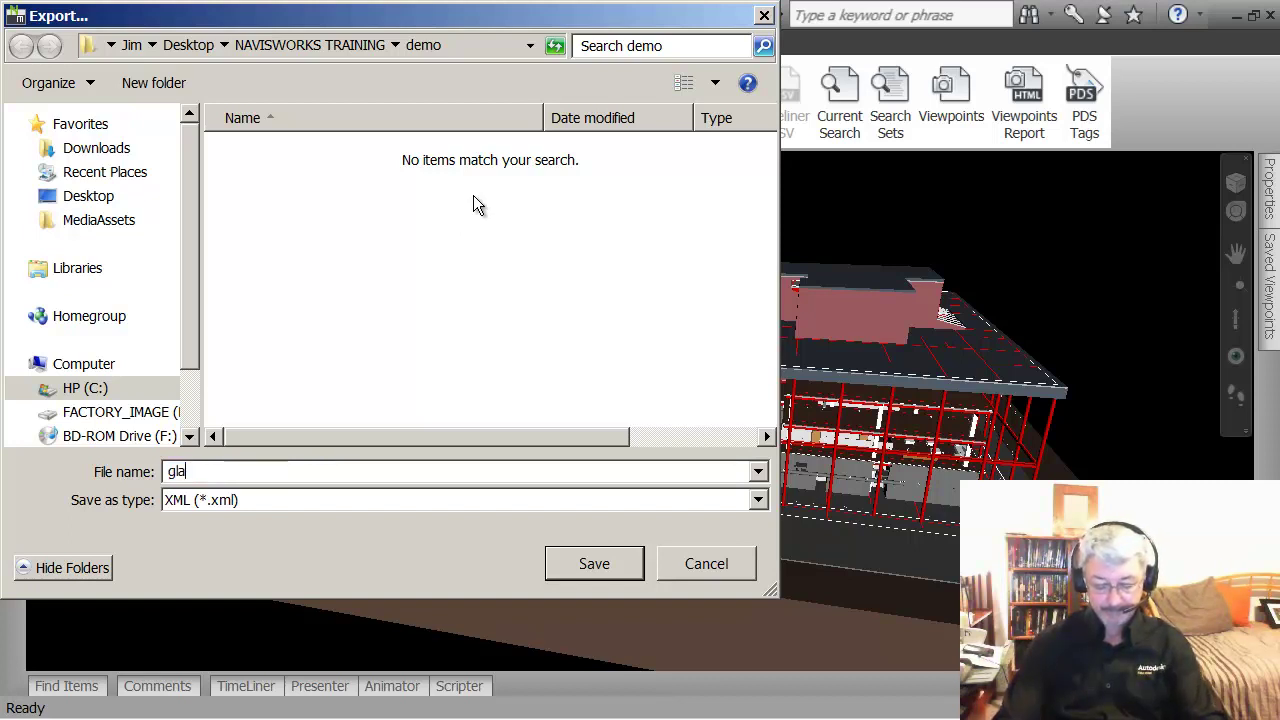
{"action": "type", "text": "zed "}
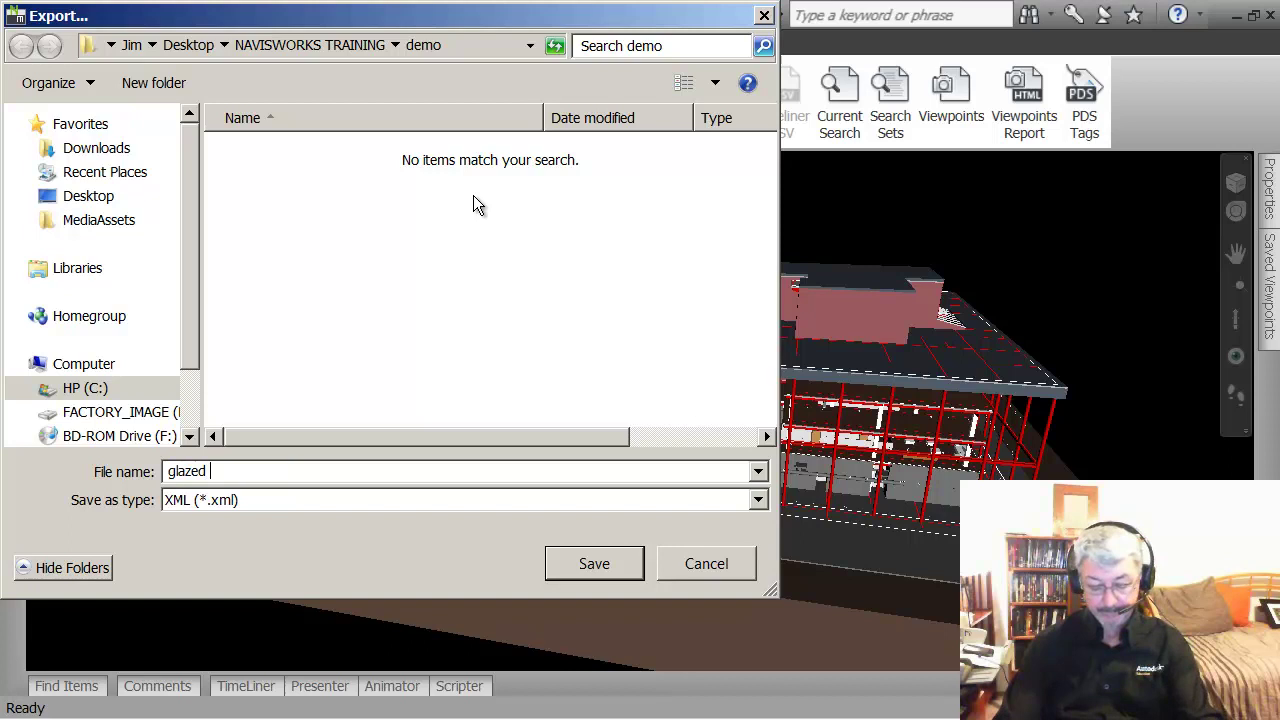
{"action": "type", "text": "windows"}
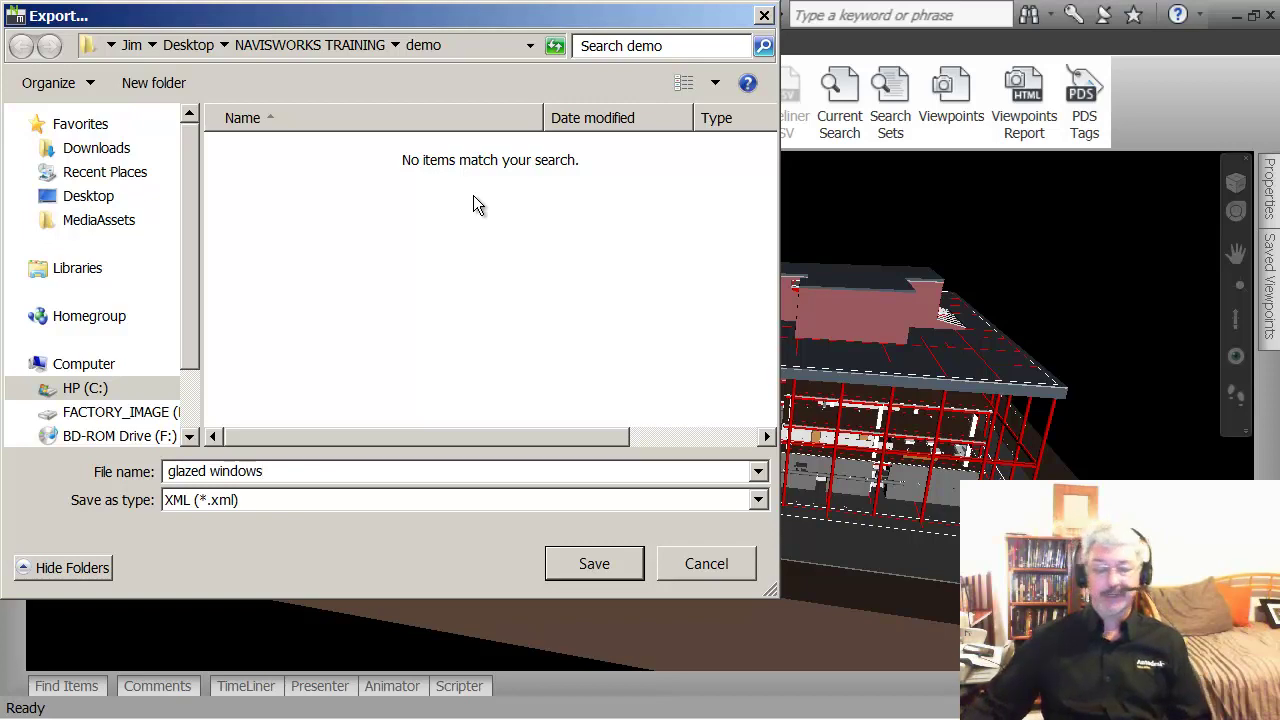
{"action": "left_click", "coordinate": [693, 564]}
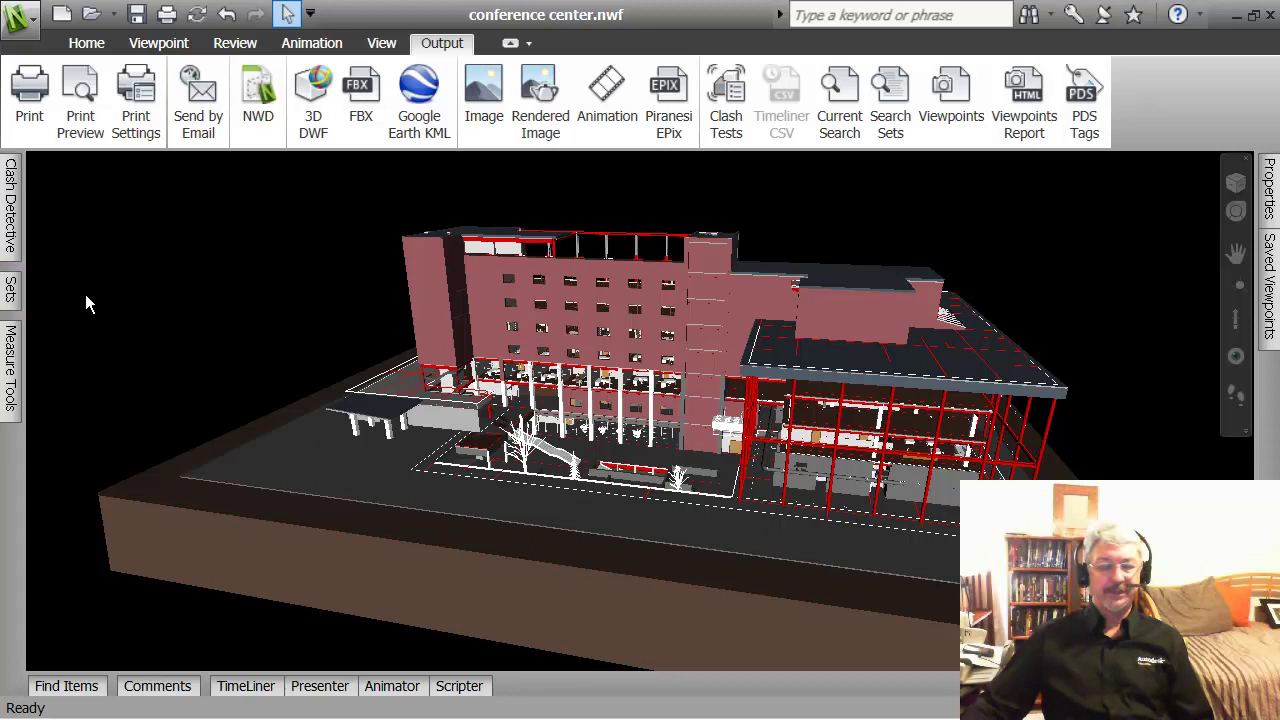
Step: Delete the Glazed Windows set from the Sets panel
{"action": "mouse_move", "coordinate": [10, 290]}
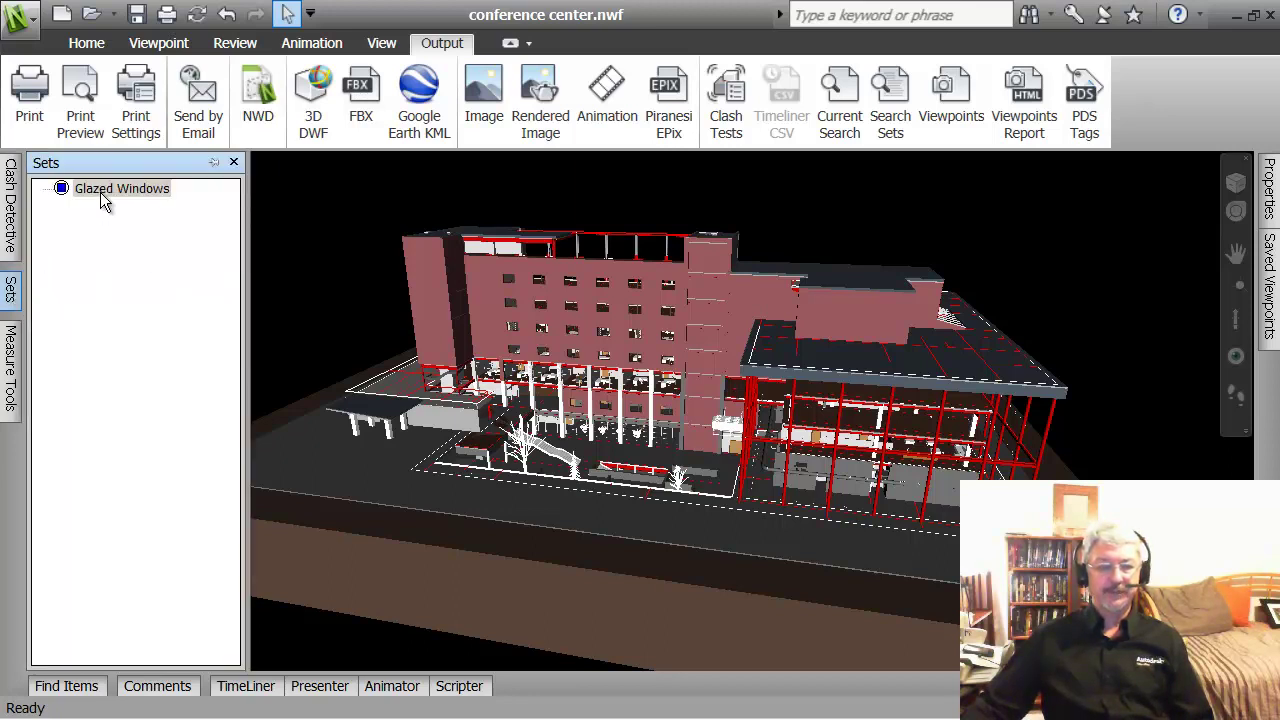
{"action": "right_click", "coordinate": [100, 193]}
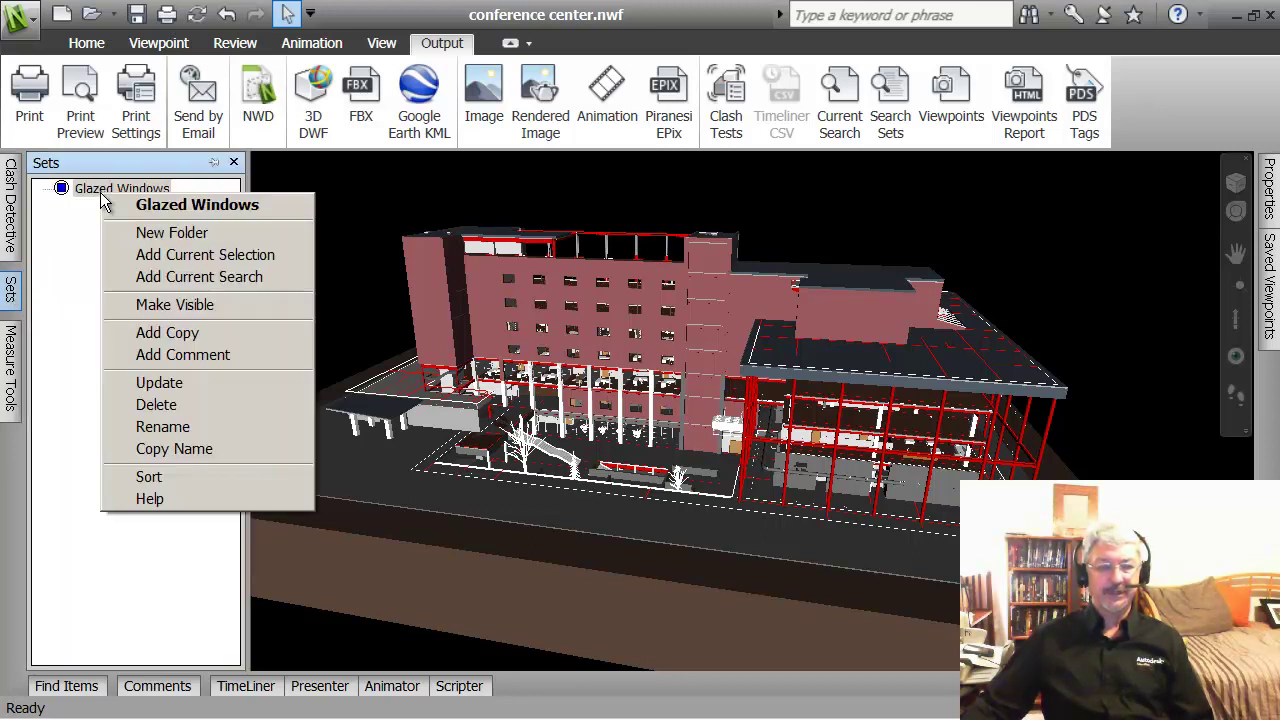
{"action": "left_click", "coordinate": [160, 406]}
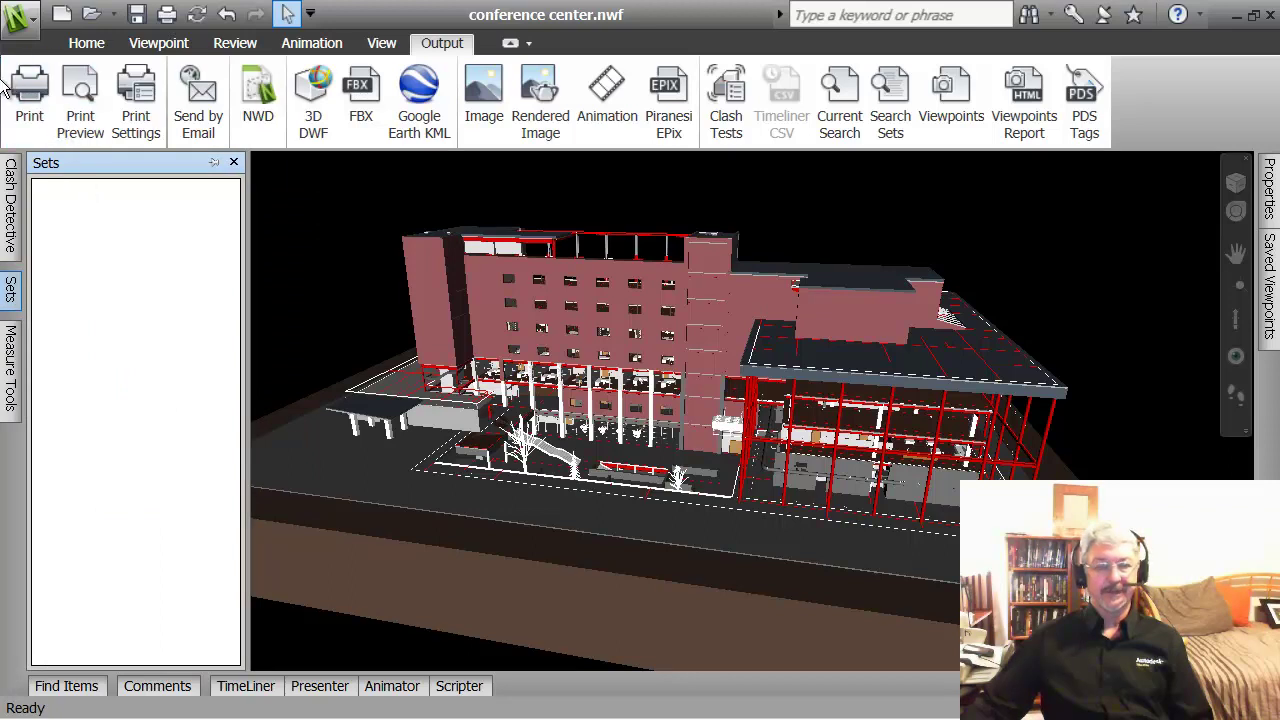
Step: Show the application menu's Import options, including Search Sets XML
{"action": "left_click", "coordinate": [22, 20]}
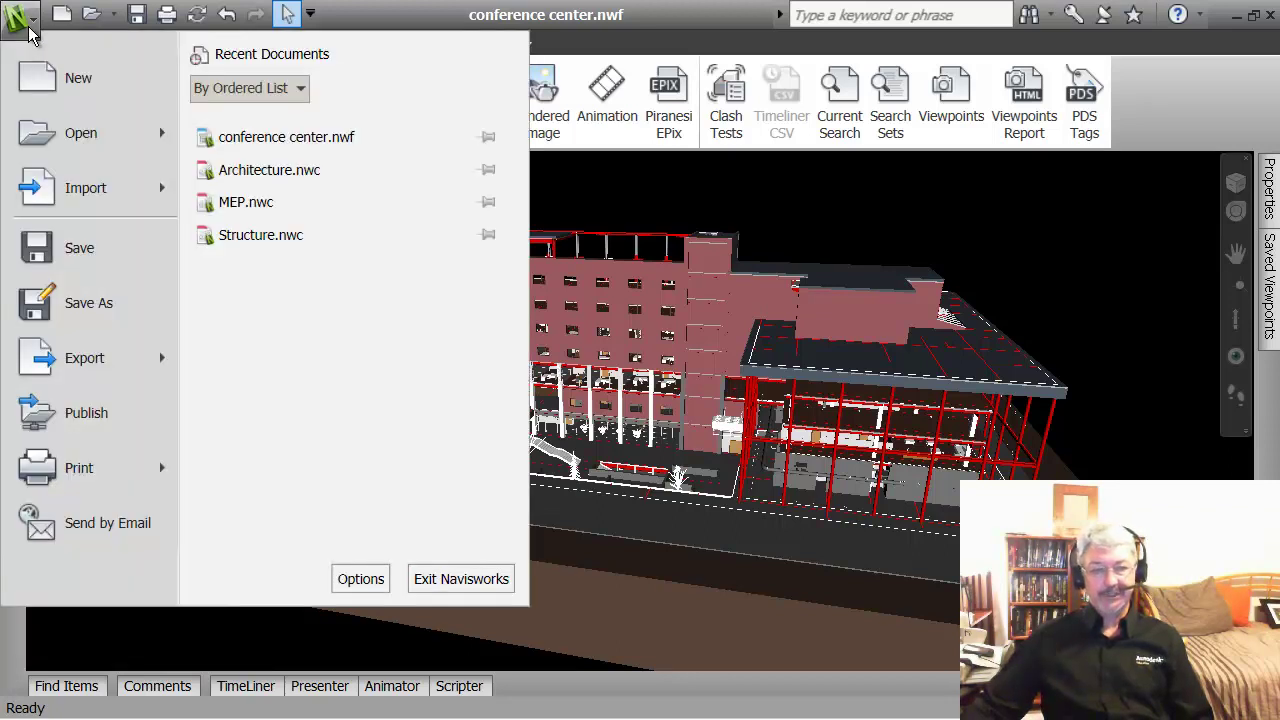
{"action": "mouse_move", "coordinate": [155, 196]}
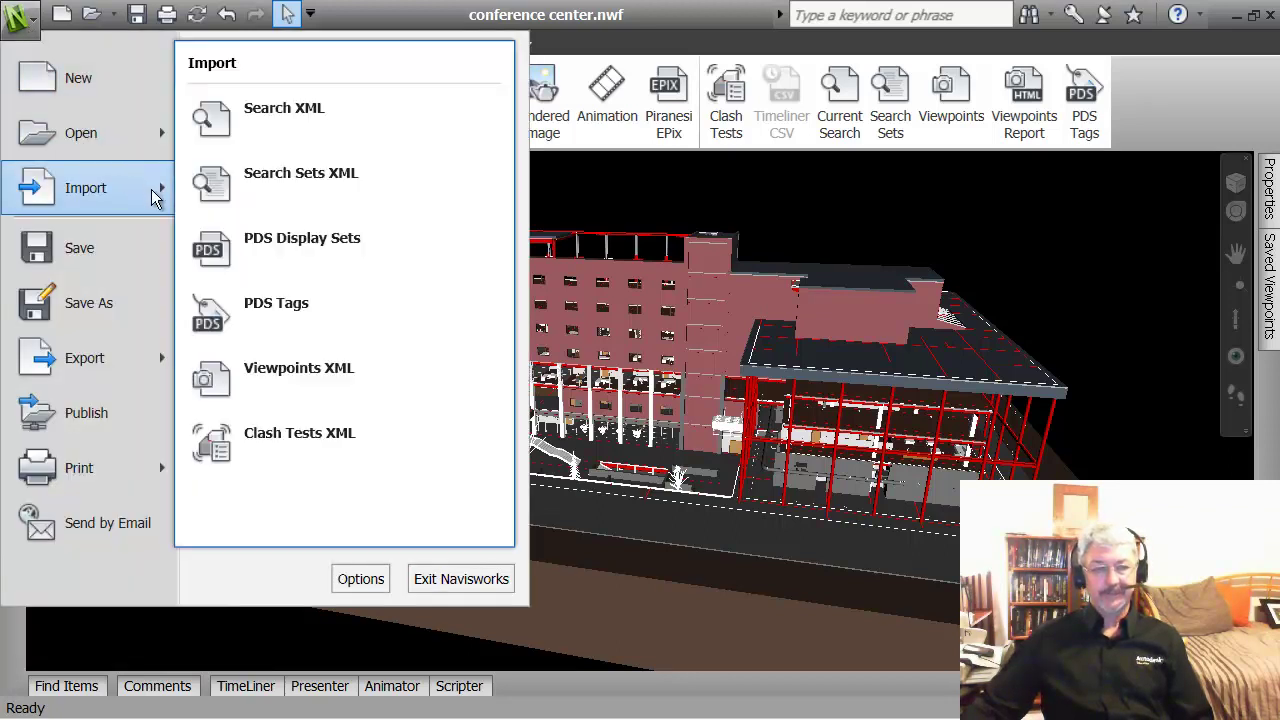
Step: Import 'Conference Center - Search Sets' XML from Navisworks Manage 2011\Examples\Getting Started
{"action": "left_click", "coordinate": [300, 174]}
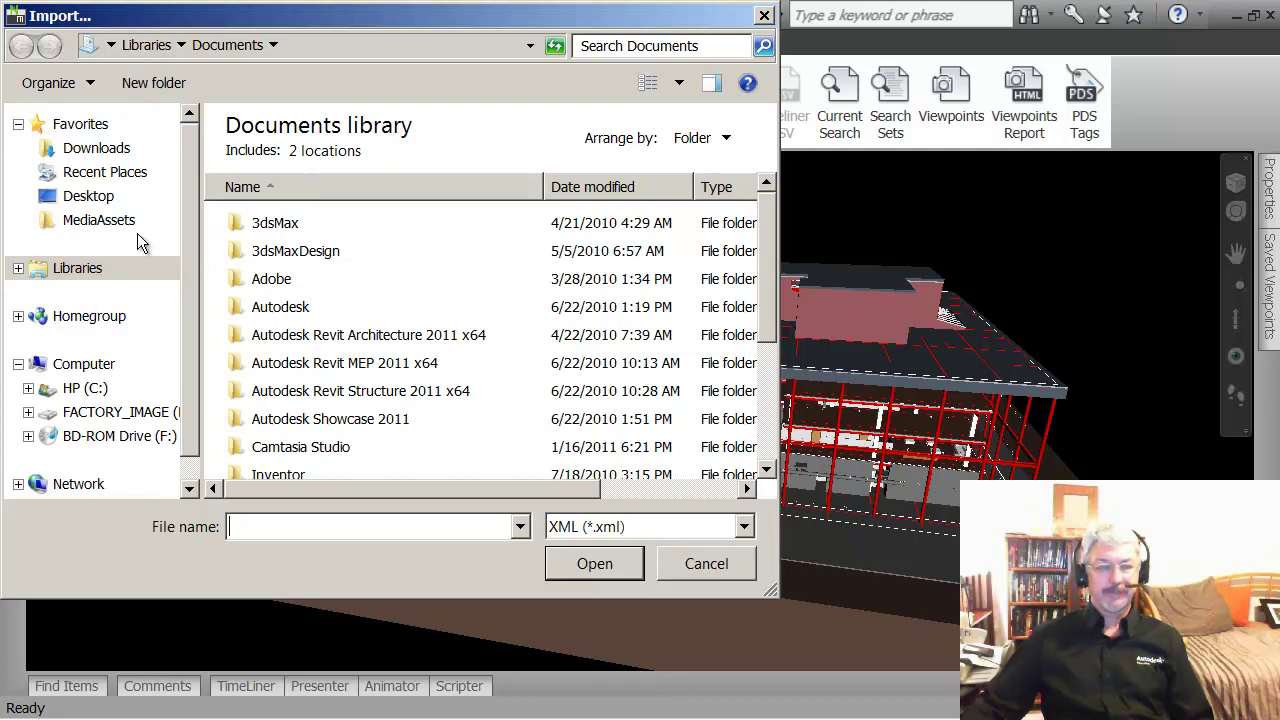
{"action": "left_click", "coordinate": [80, 390]}
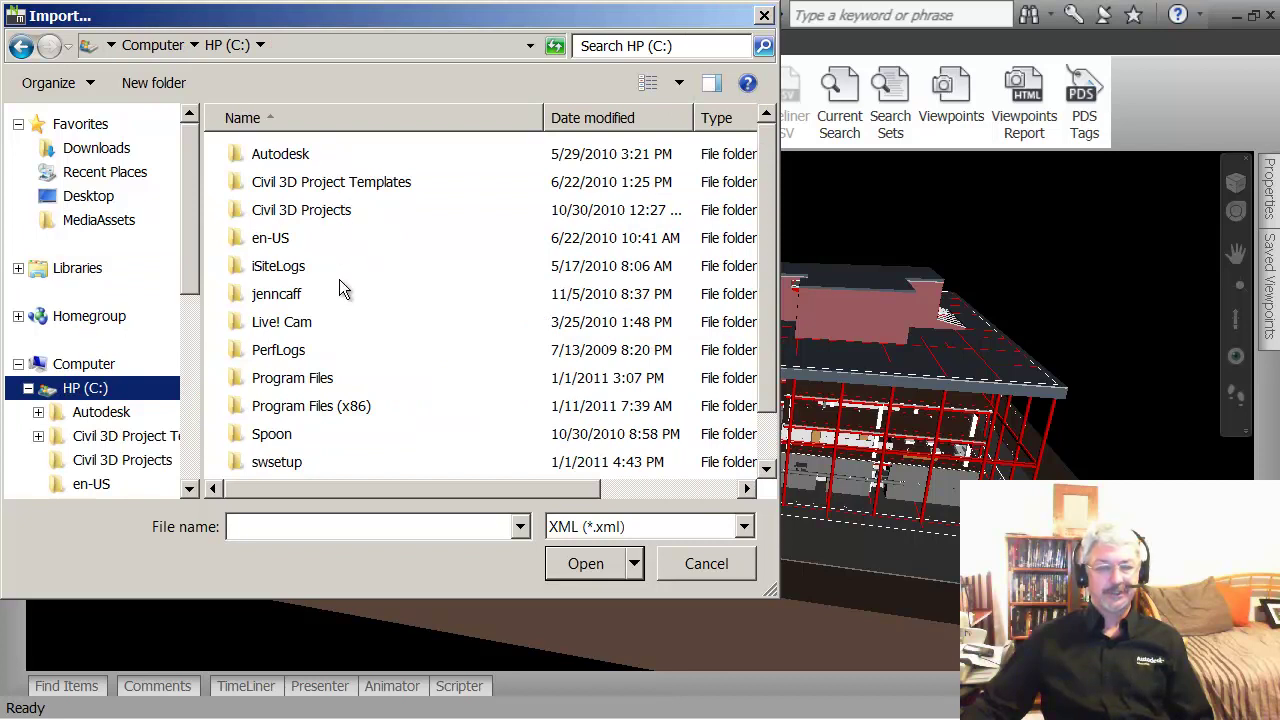
{"action": "scroll", "coordinate": [771, 330], "scroll_direction": "down", "scroll_amount": 1}
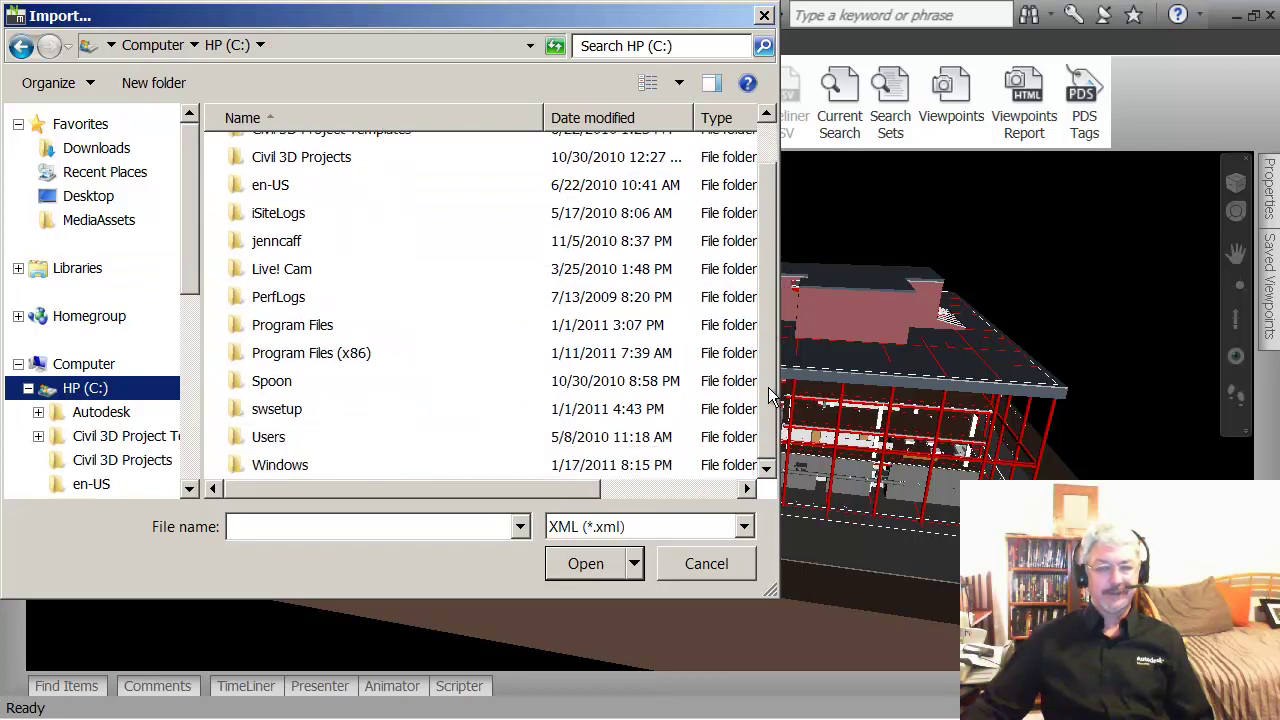
{"action": "double_click", "coordinate": [256, 329]}
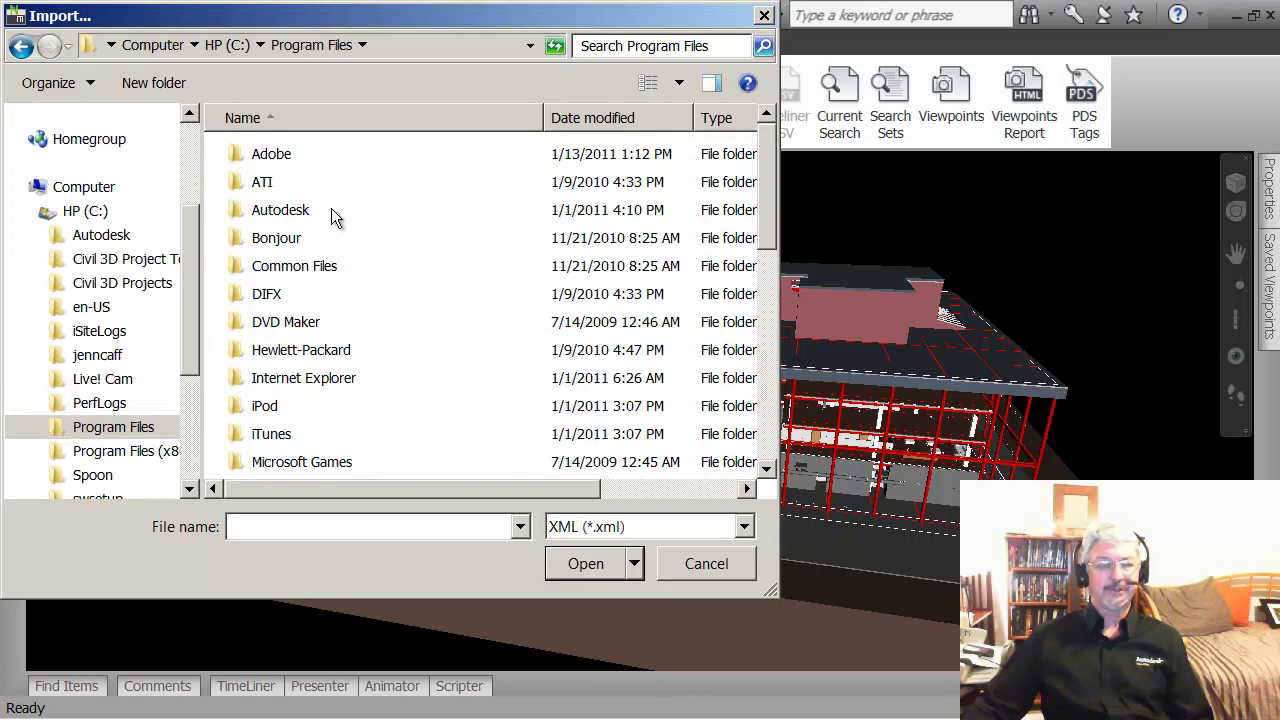
{"action": "double_click", "coordinate": [260, 214]}
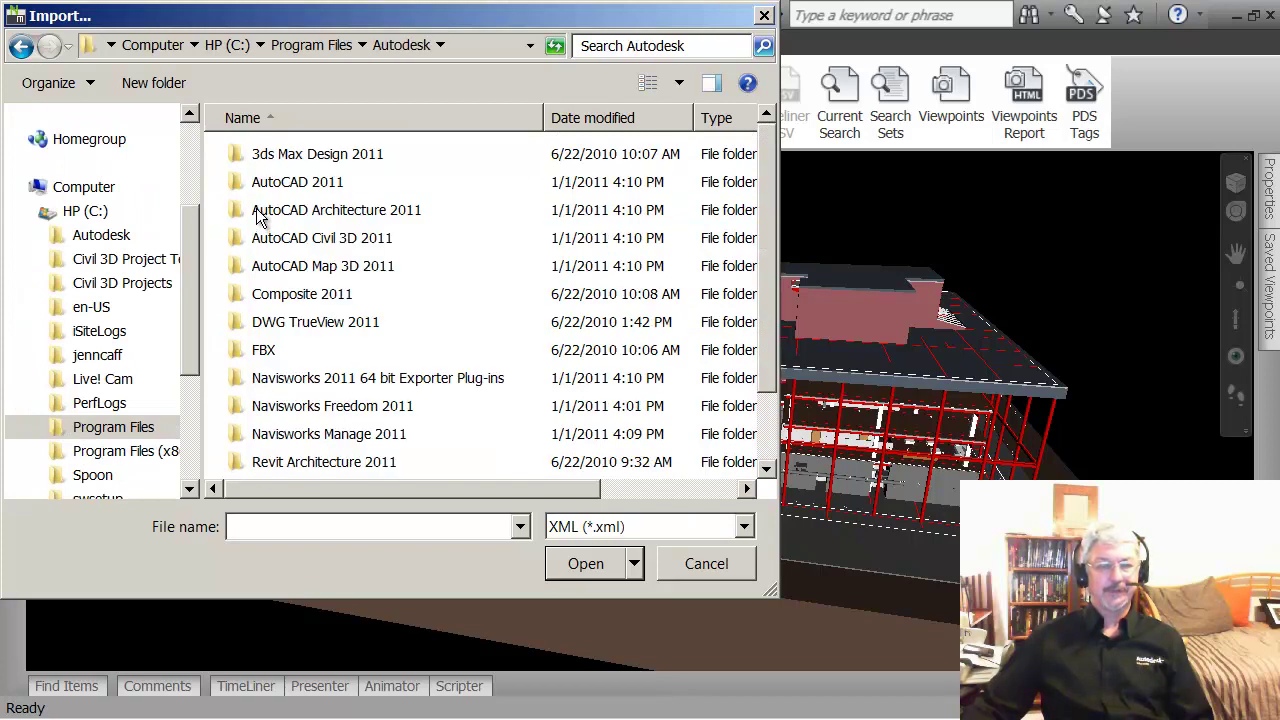
{"action": "double_click", "coordinate": [272, 437]}
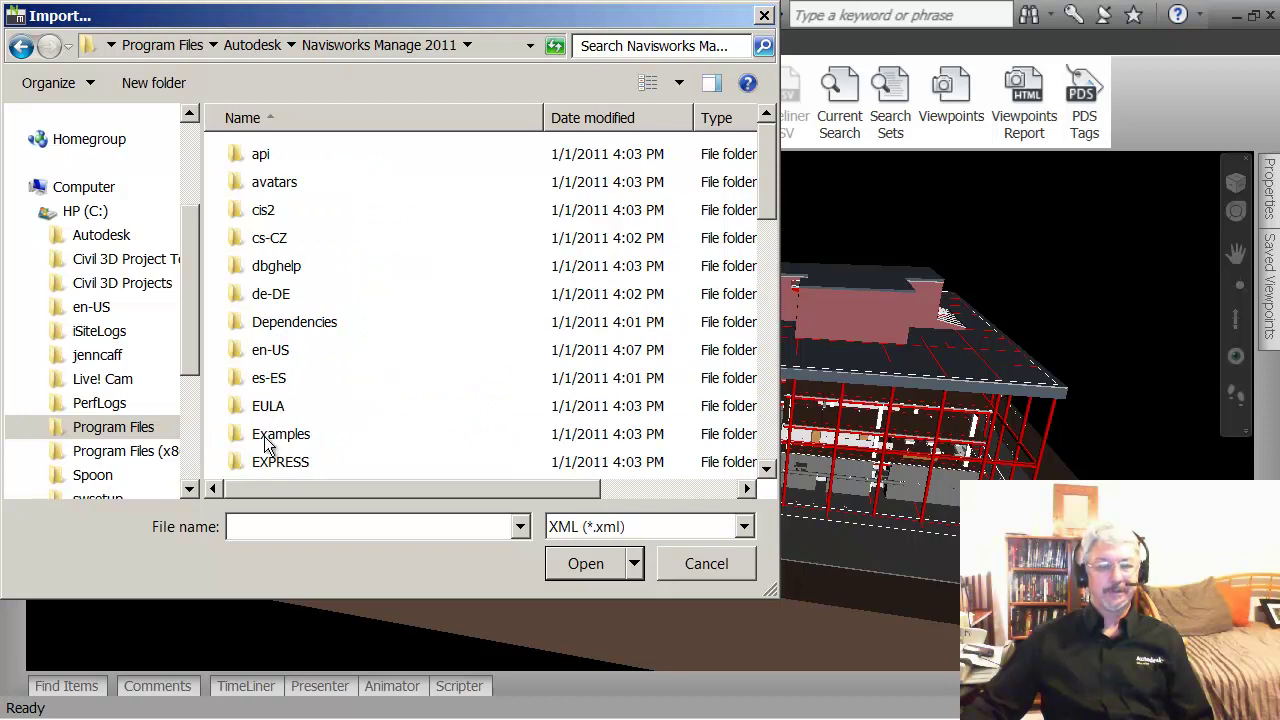
{"action": "double_click", "coordinate": [266, 440]}
{"action": "left_click", "coordinate": [270, 270]}
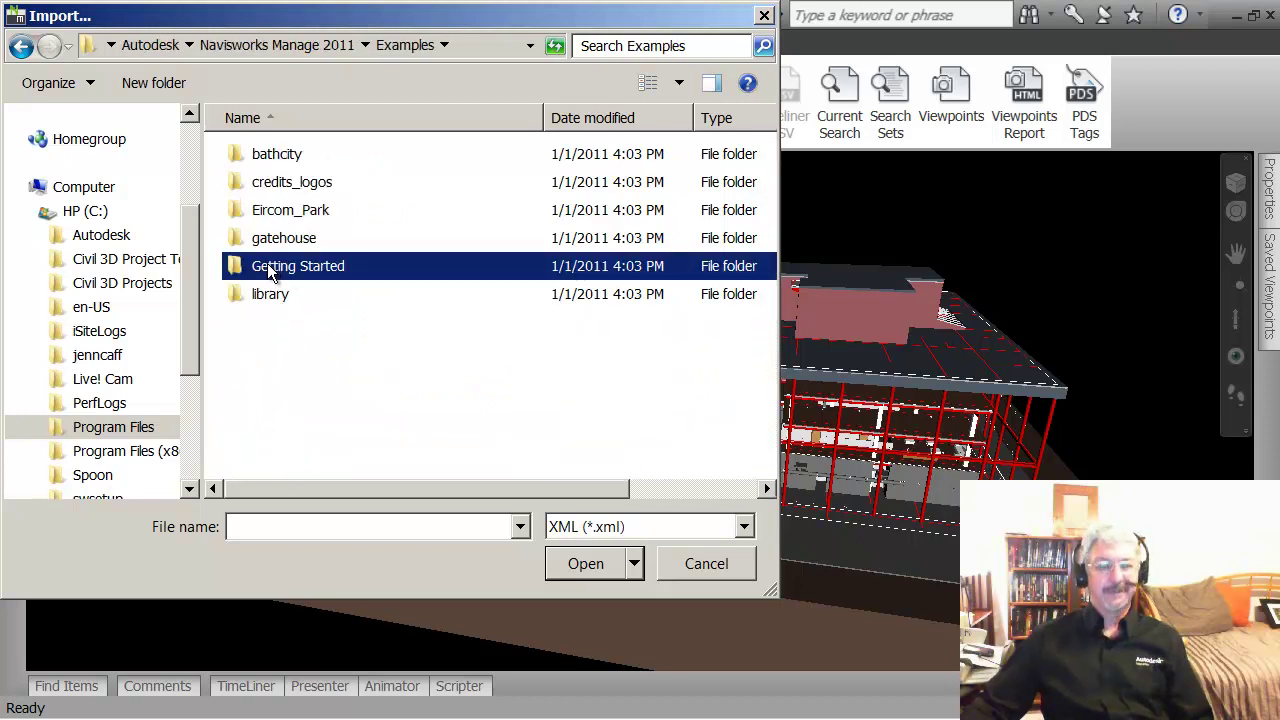
{"action": "double_click", "coordinate": [268, 268]}
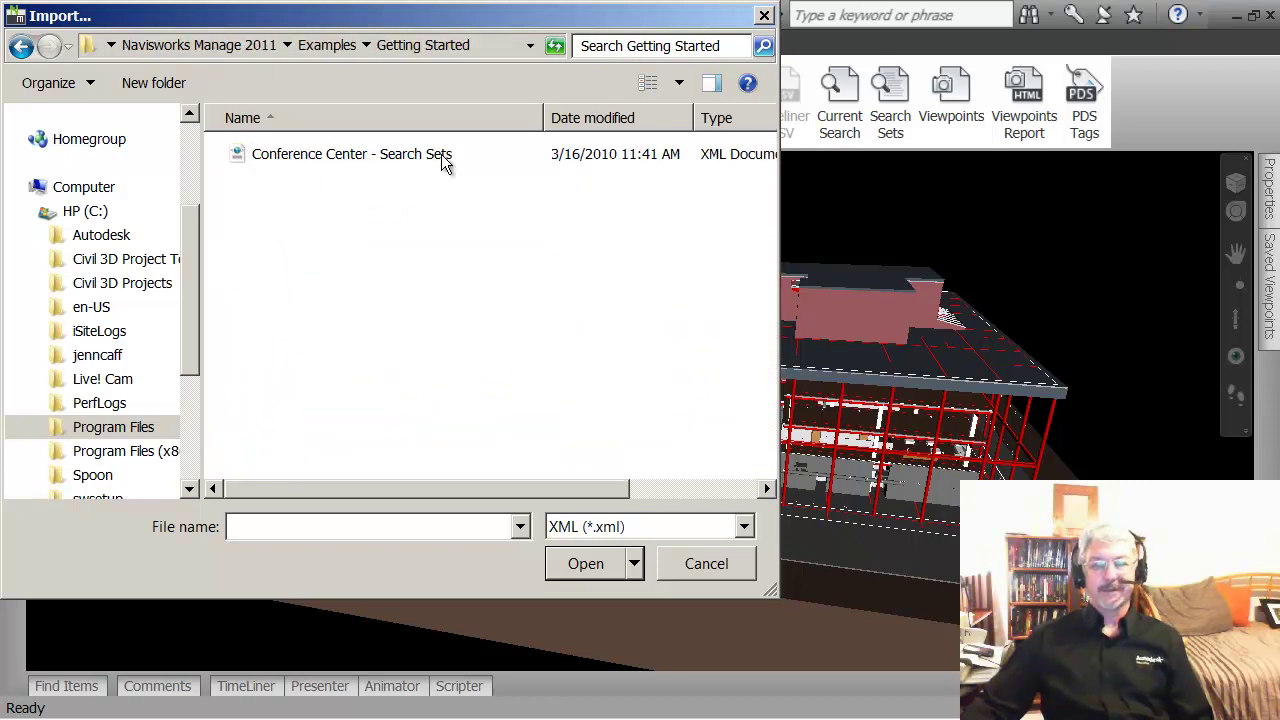
{"action": "left_click", "coordinate": [297, 158]}
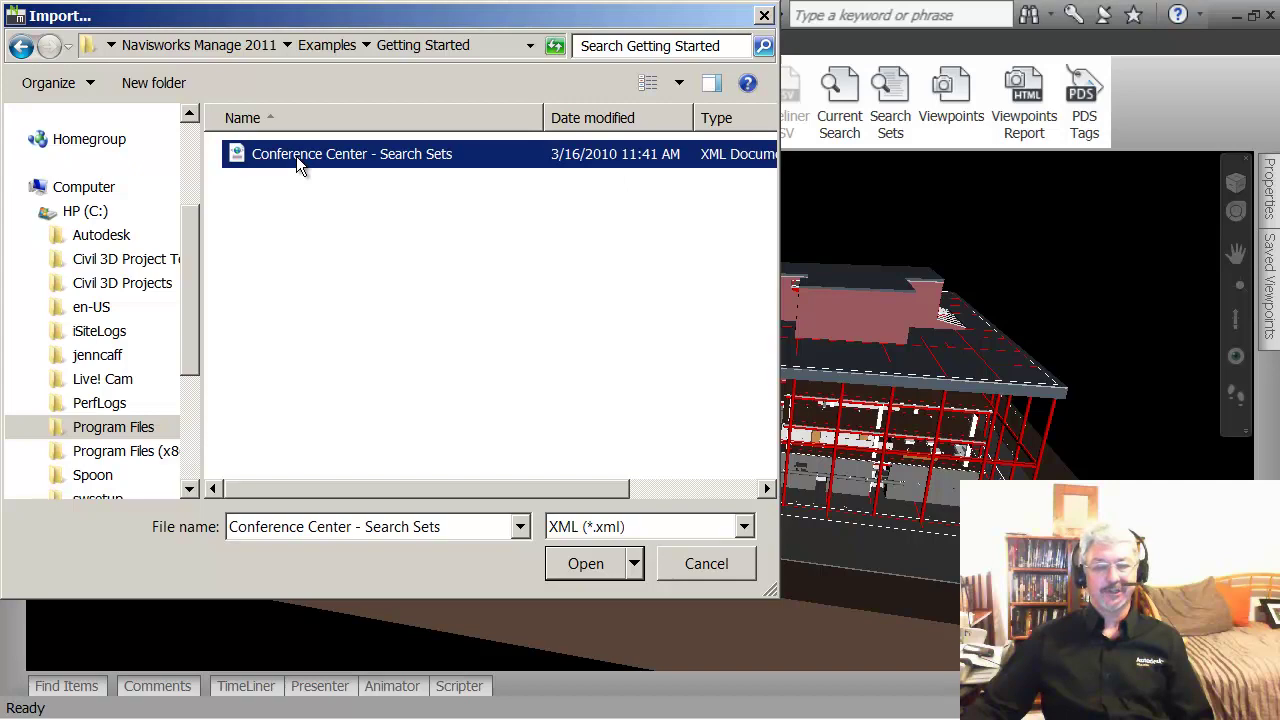
{"action": "left_click", "coordinate": [599, 566]}
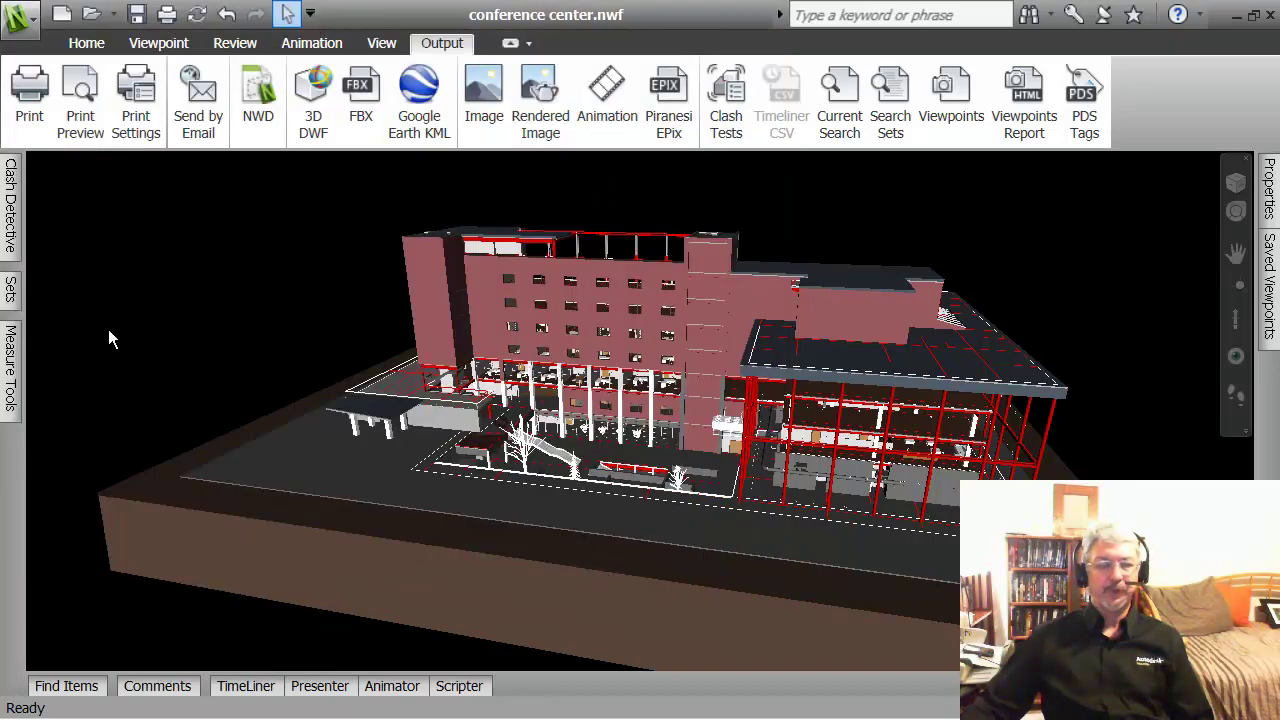
Step: Open the Sets panel and scroll through the imported sets from Supply Air System to Window Frames
{"action": "left_click", "coordinate": [21, 301]}
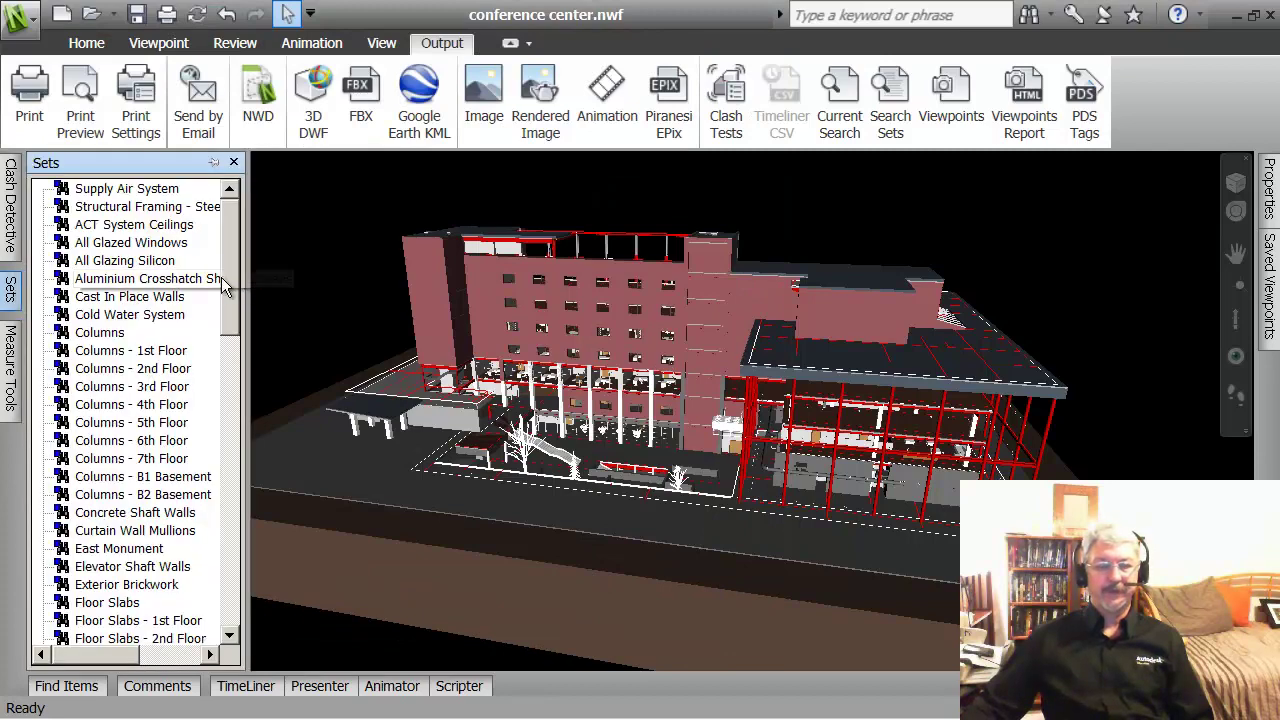
{"action": "left_click_drag", "start_coordinate": [231, 294], "coordinate": [349, 400]}
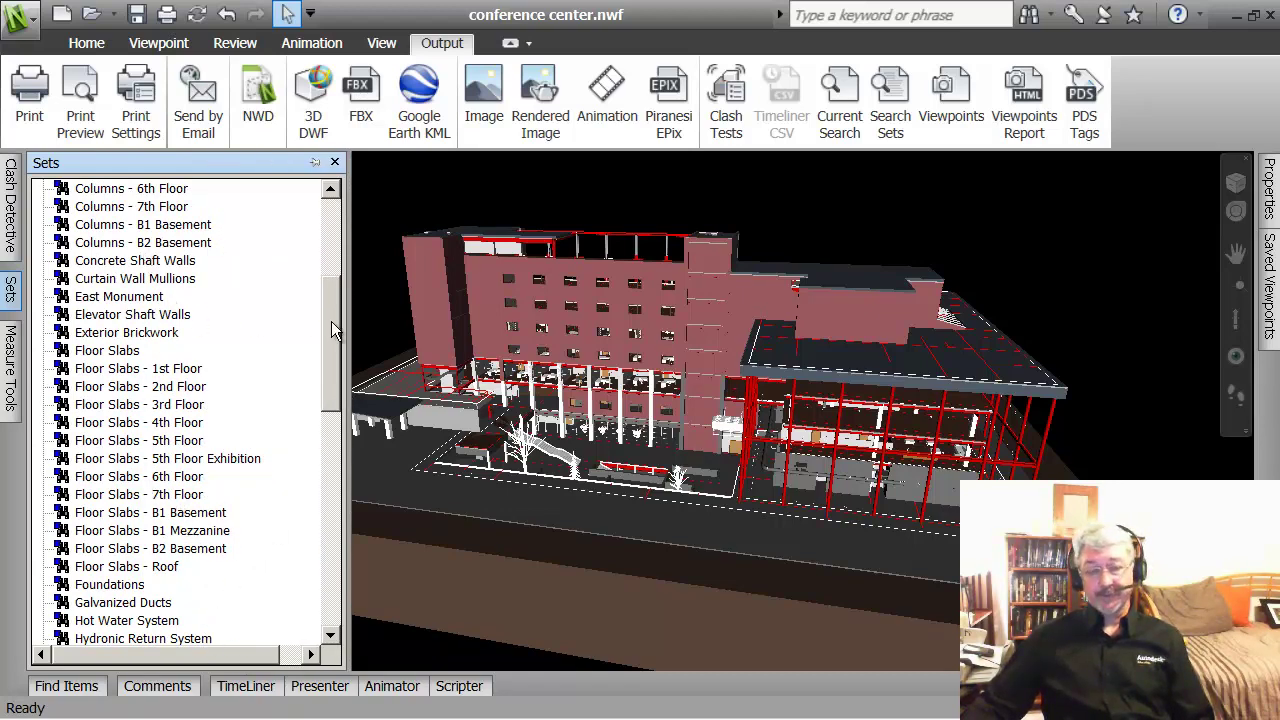
{"action": "left_click_drag", "start_coordinate": [328, 336], "coordinate": [345, 256]}
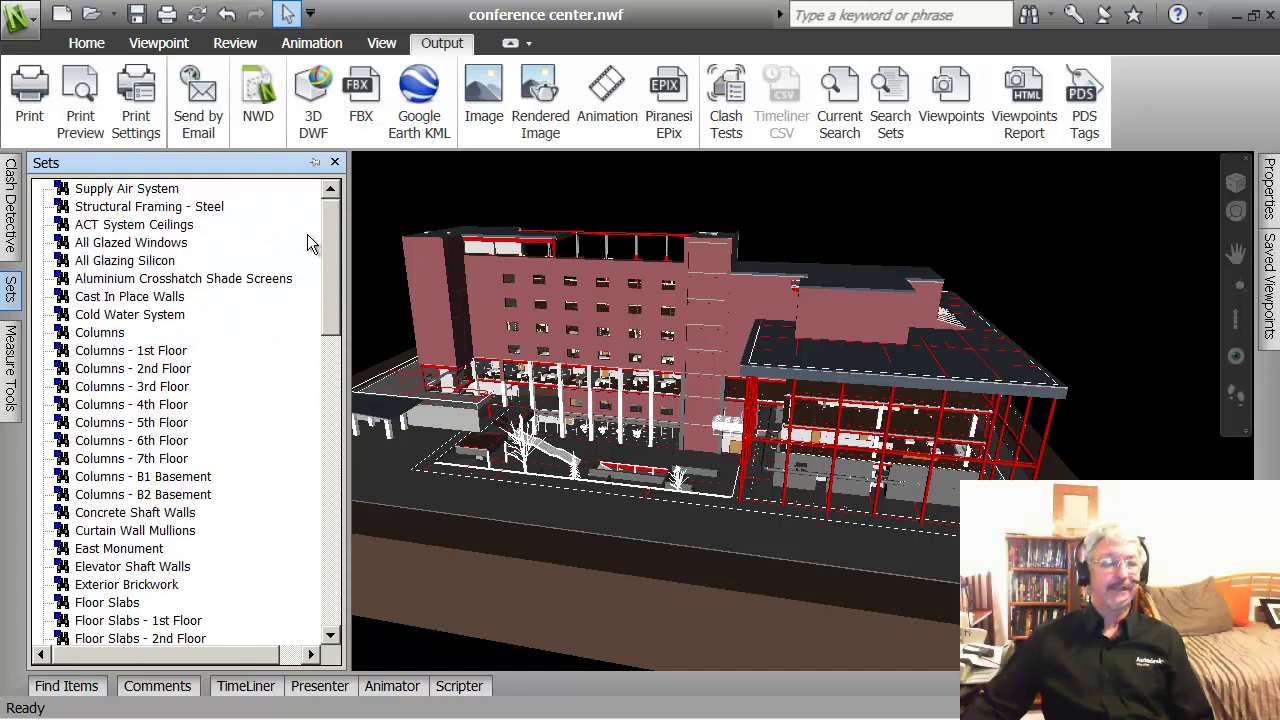
Step: Highlight the All Glazed Windows, All Glazing Silicon, then Supply Air System sets
{"action": "left_click", "coordinate": [129, 246]}
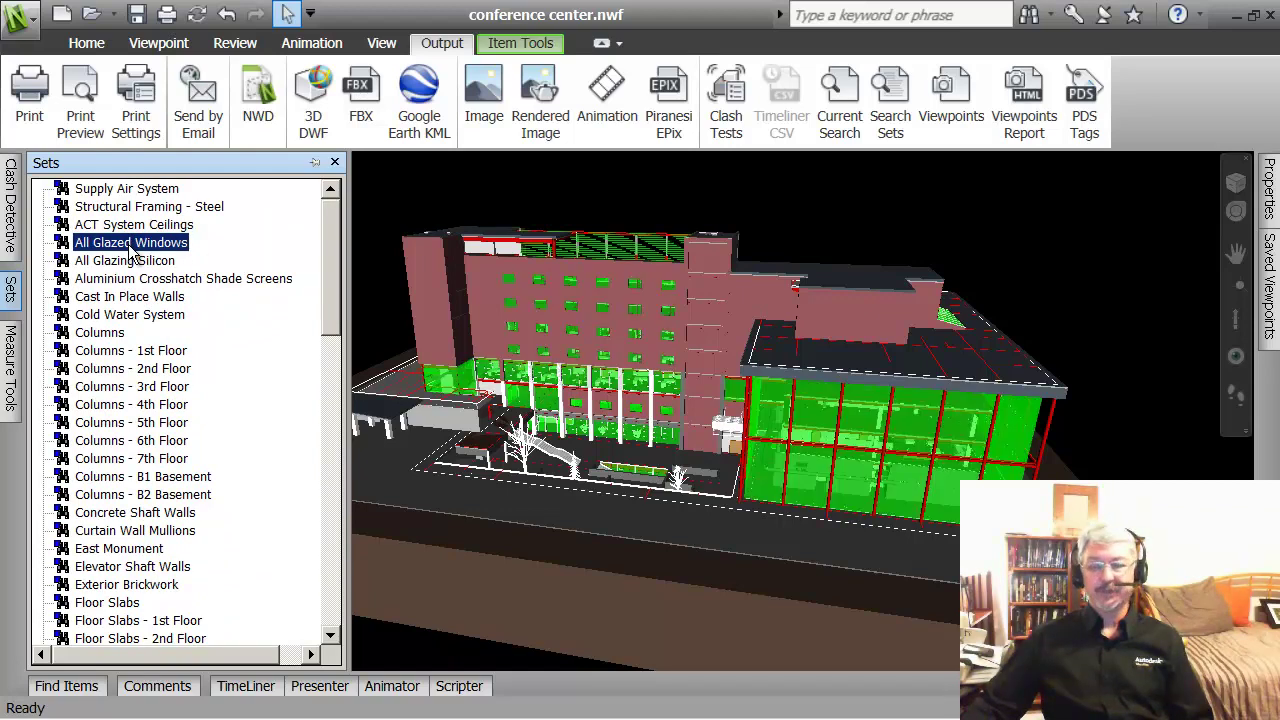
{"action": "key", "text": "Escape"}
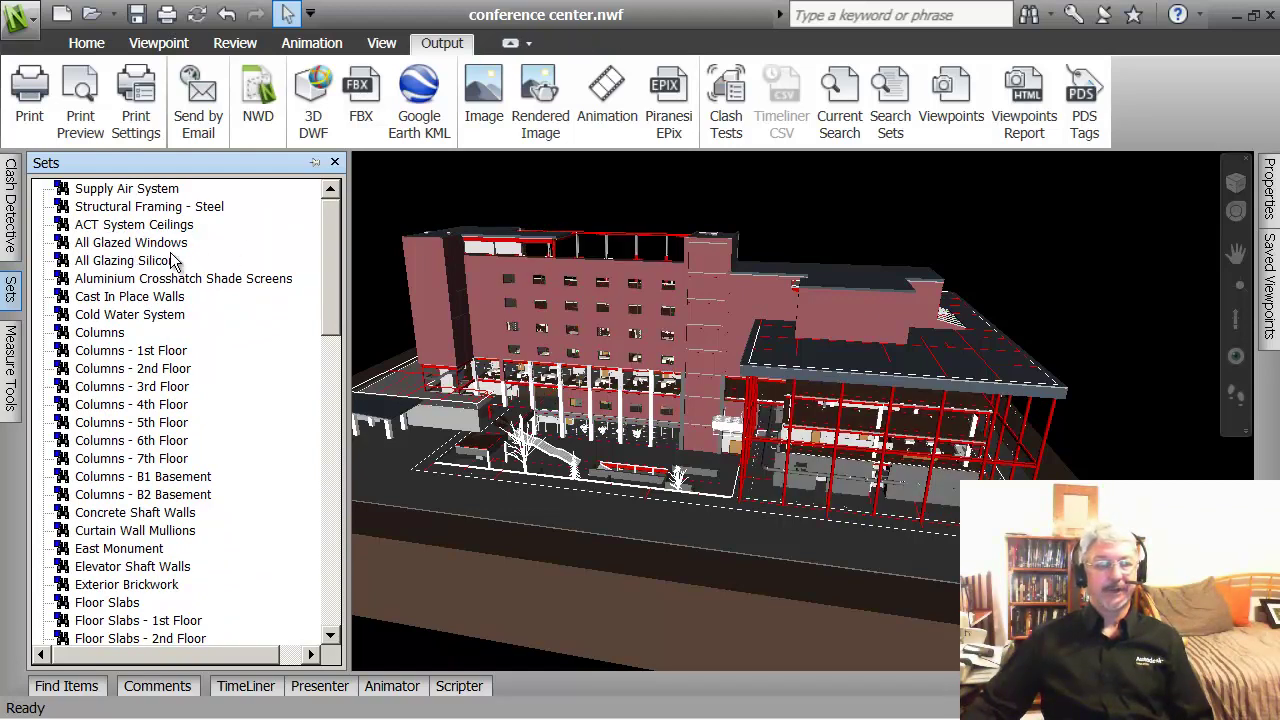
{"action": "left_click", "coordinate": [155, 262]}
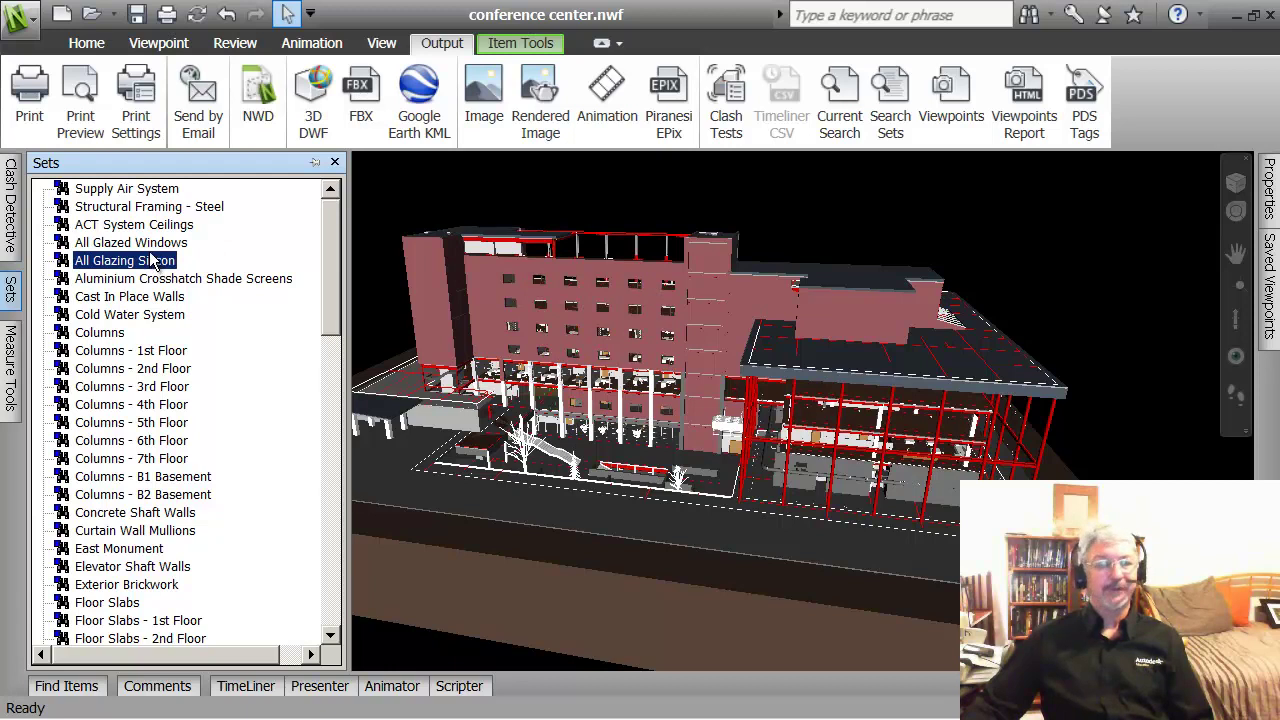
{"action": "left_click", "coordinate": [131, 191]}
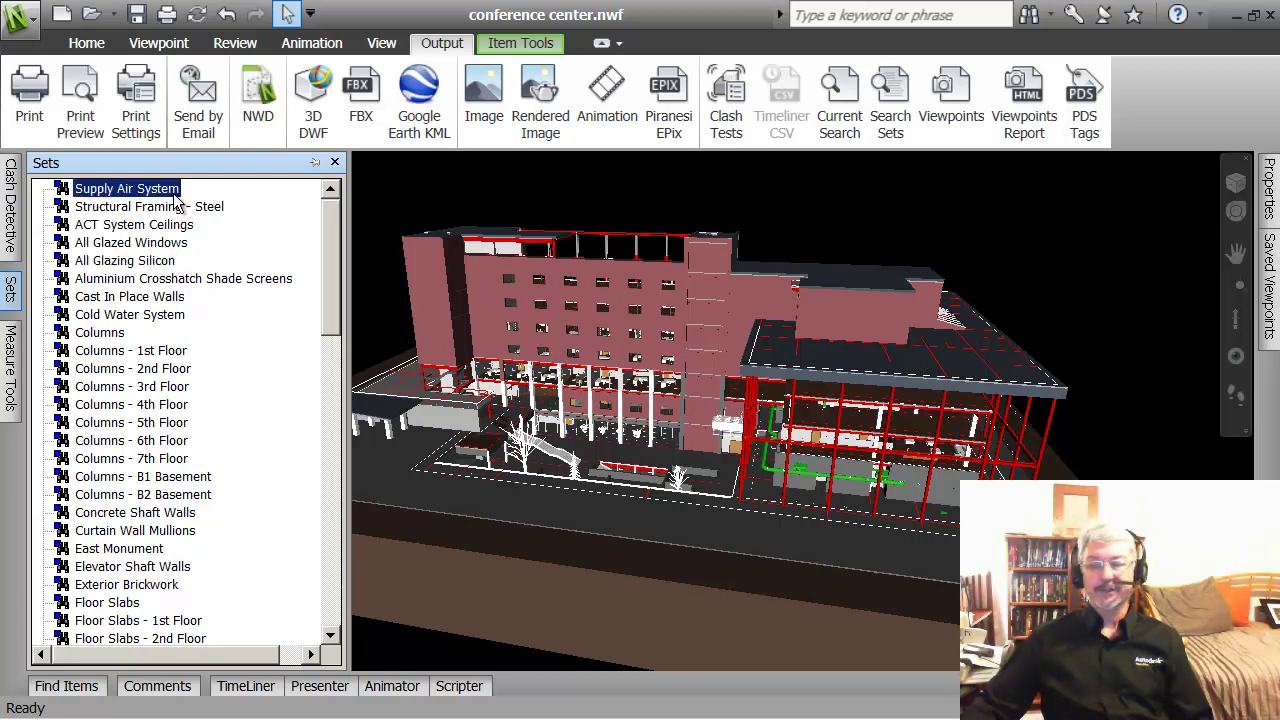
Step: Highlight Columns, then the 1st, 2nd and 3rd floor column sets, then all Columns again
{"action": "left_click", "coordinate": [108, 334]}
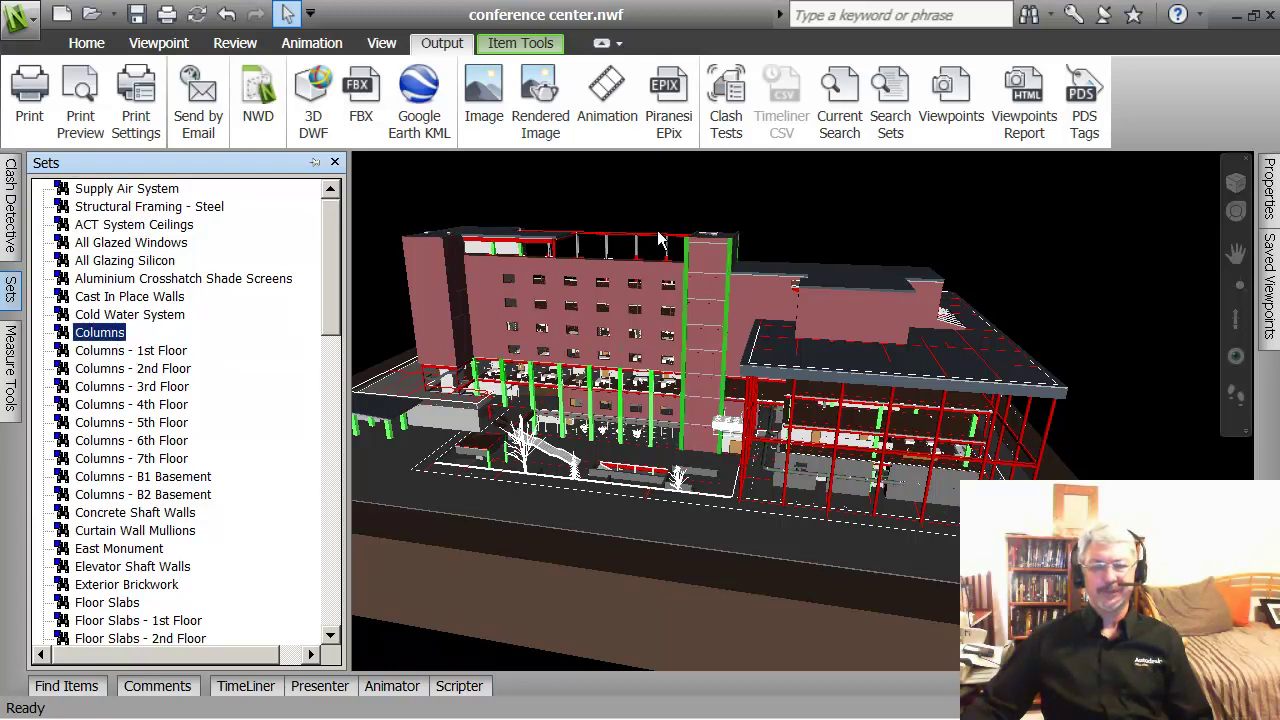
{"action": "left_click", "coordinate": [138, 355]}
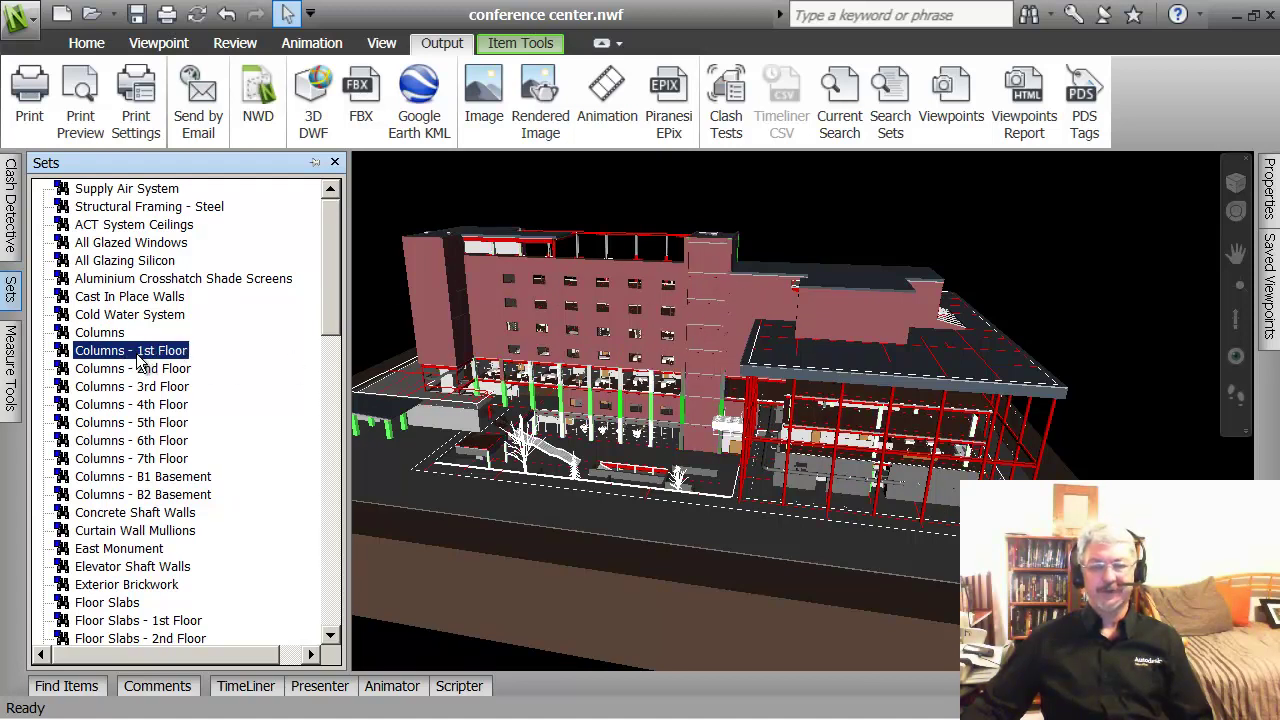
{"action": "left_click", "coordinate": [136, 374]}
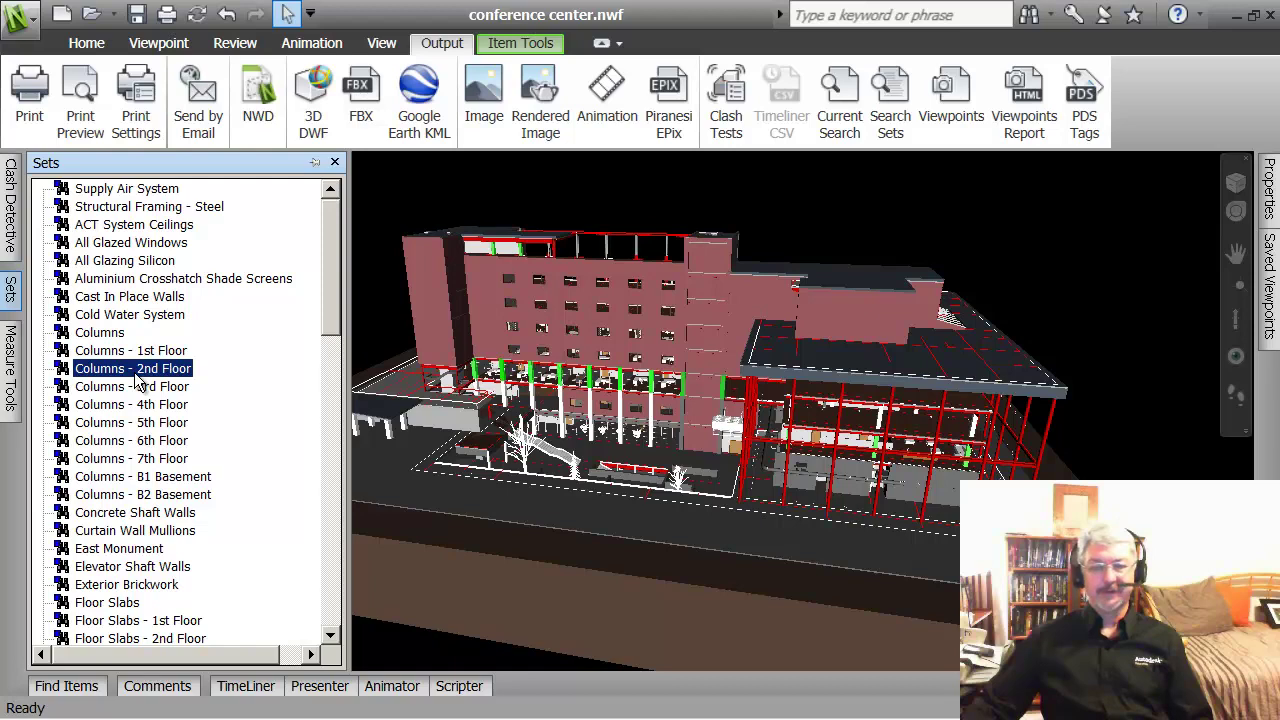
{"action": "left_click", "coordinate": [134, 388]}
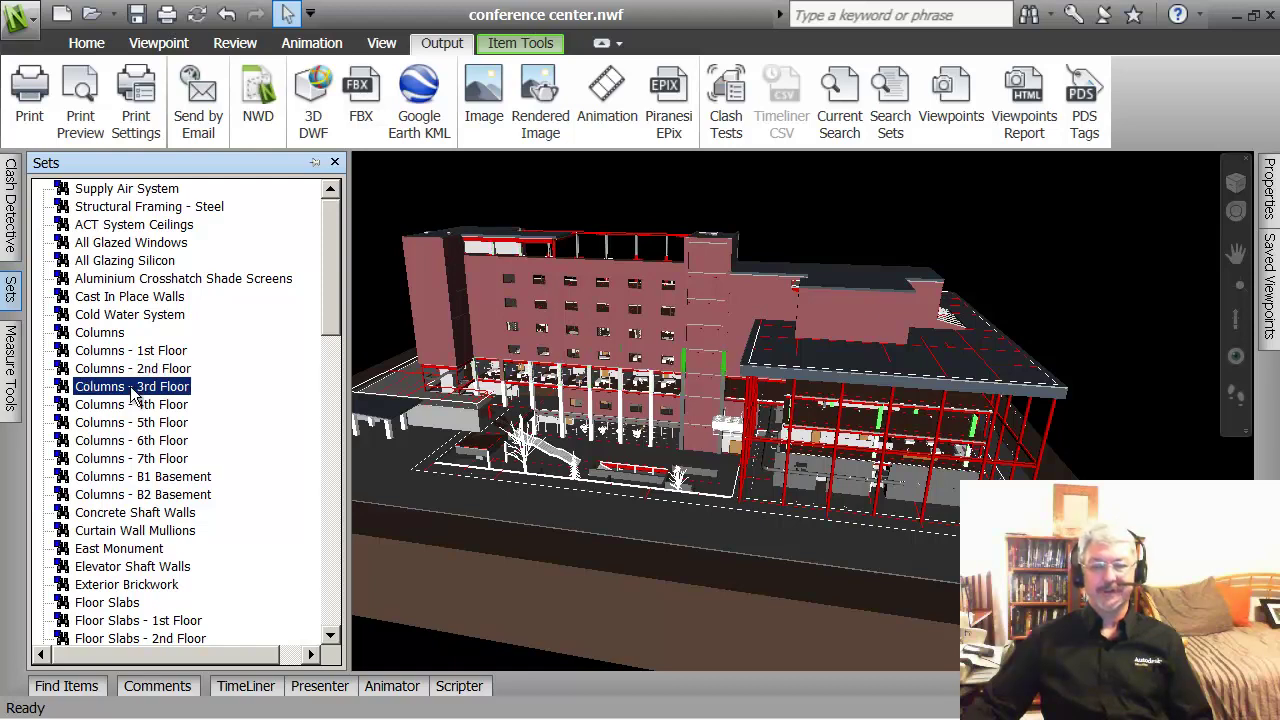
{"action": "left_click", "coordinate": [100, 333]}
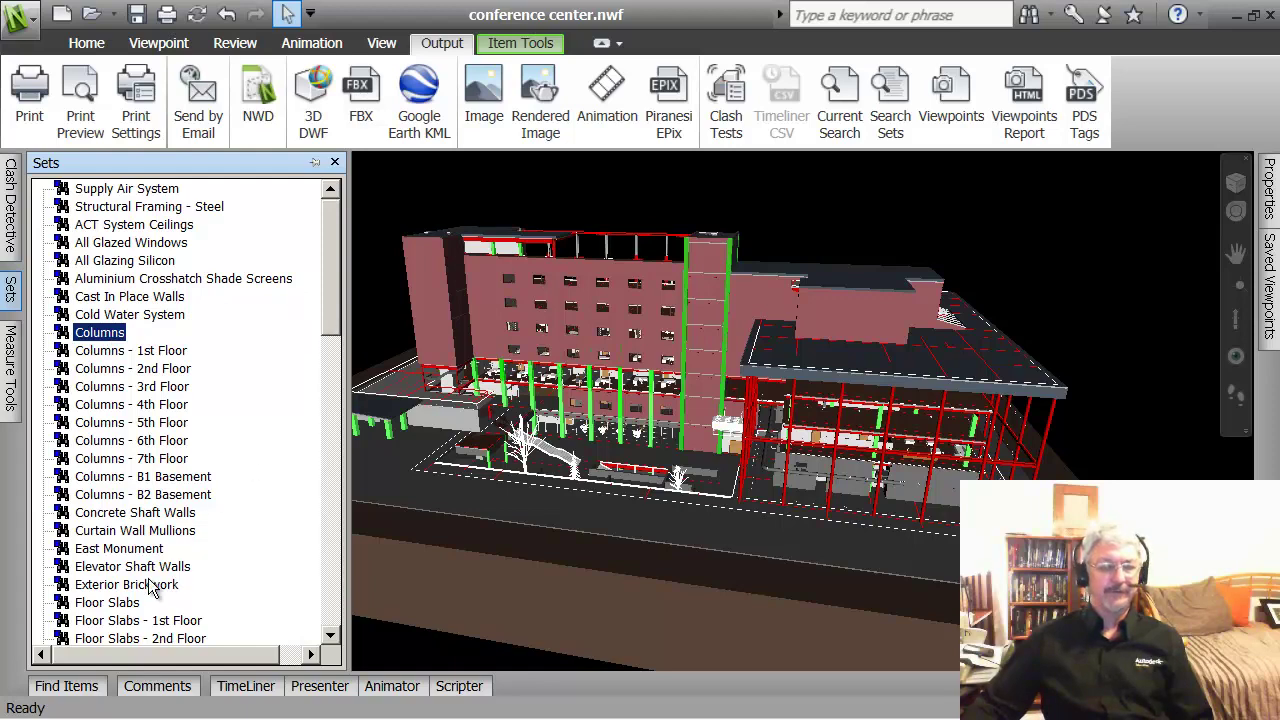
Step: Highlight Floor Slabs, then Floor Slabs - 1st Floor, then clear the selection in the viewport
{"action": "left_click", "coordinate": [114, 604]}
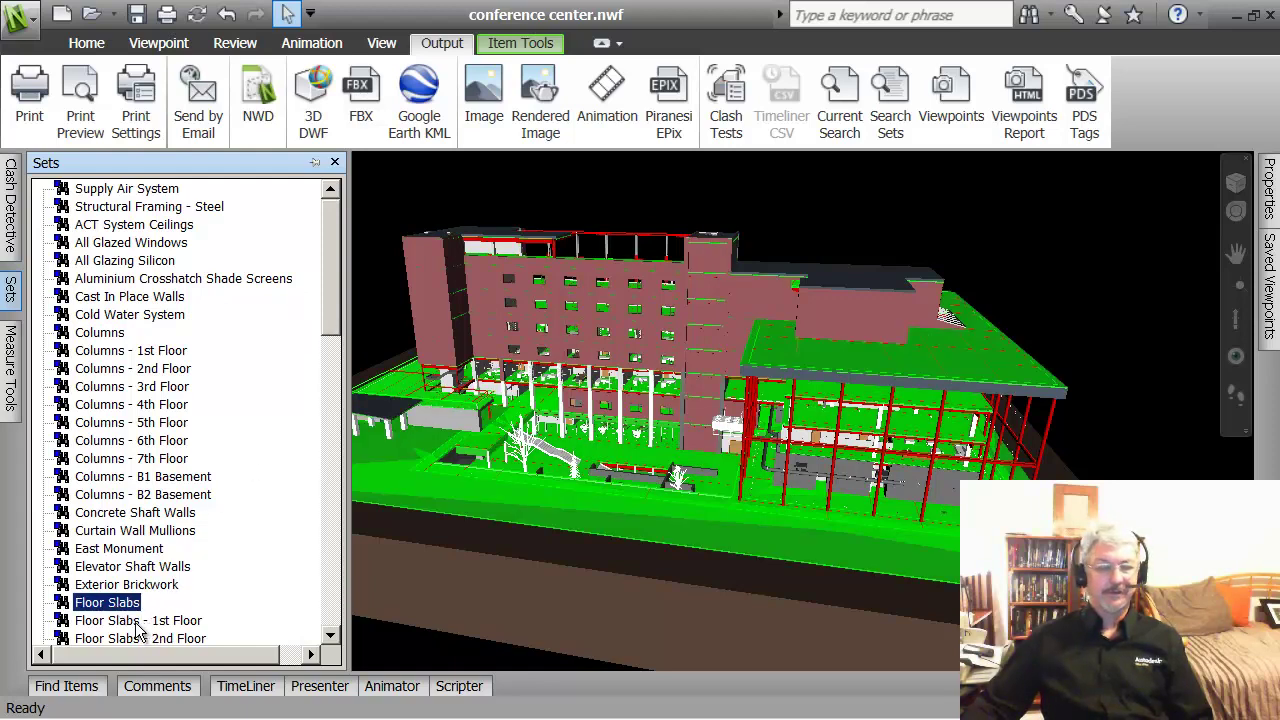
{"action": "left_click", "coordinate": [134, 622]}
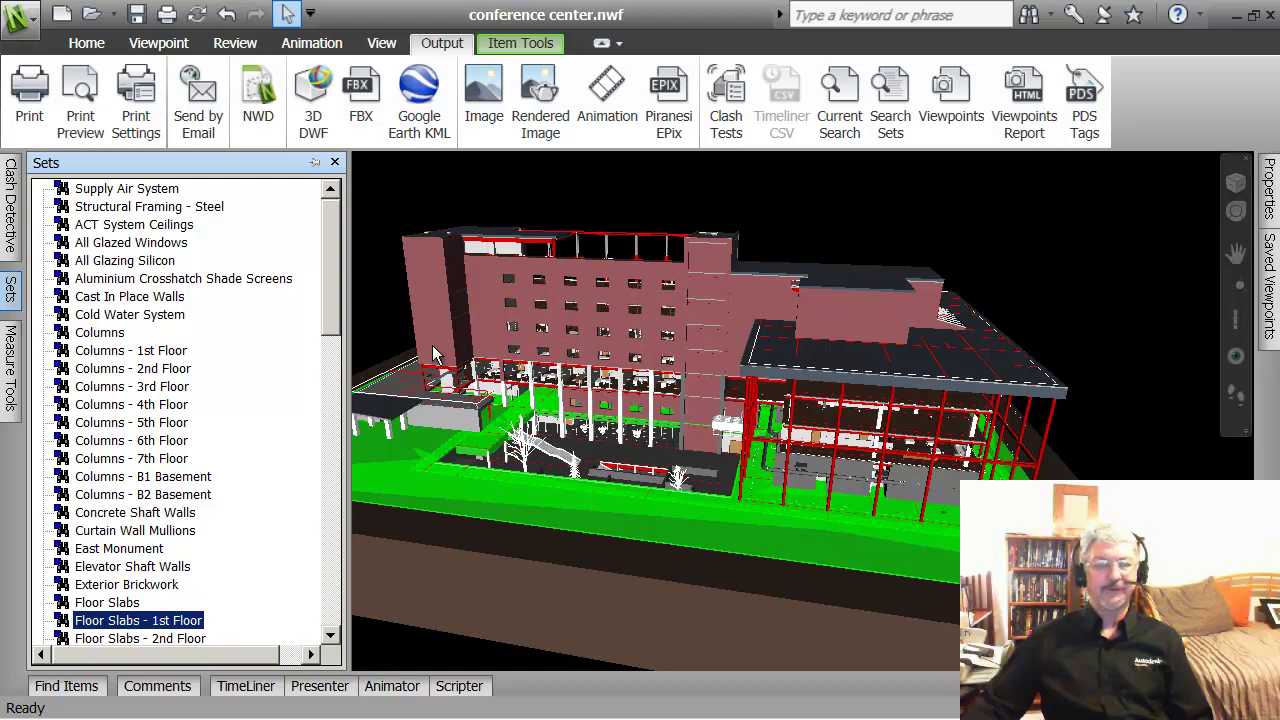
{"action": "left_click", "coordinate": [399, 183]}
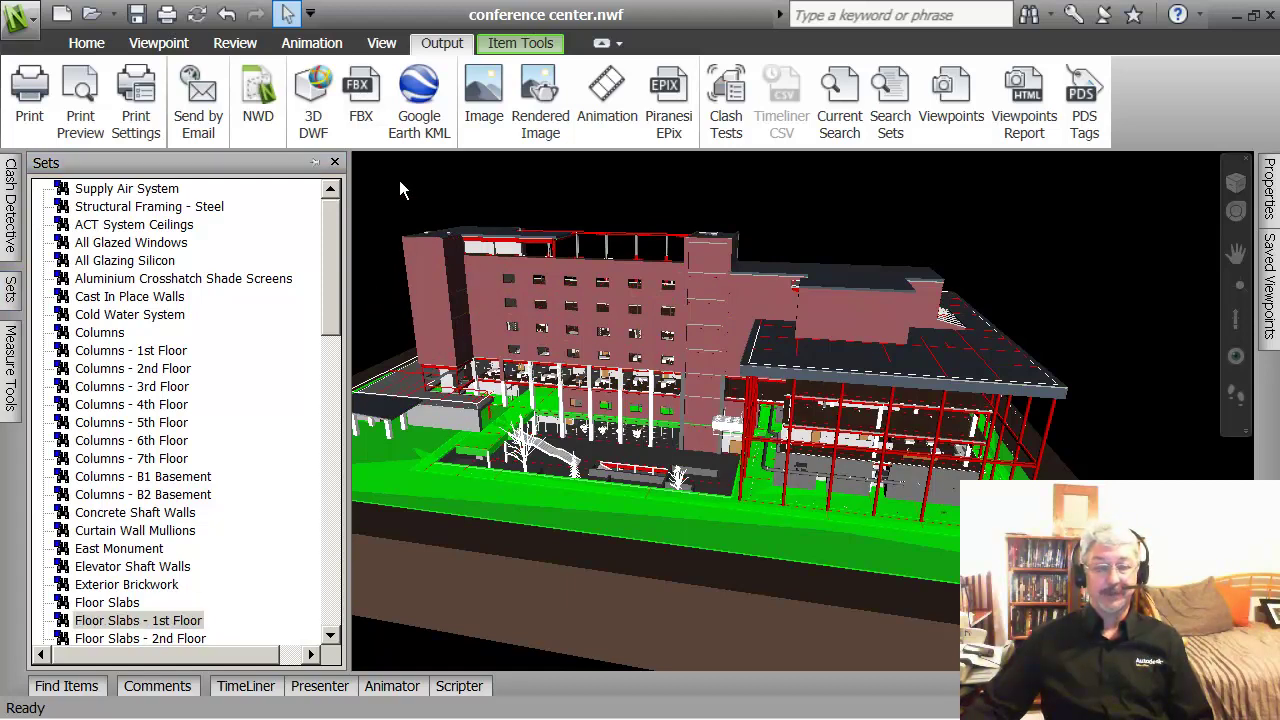